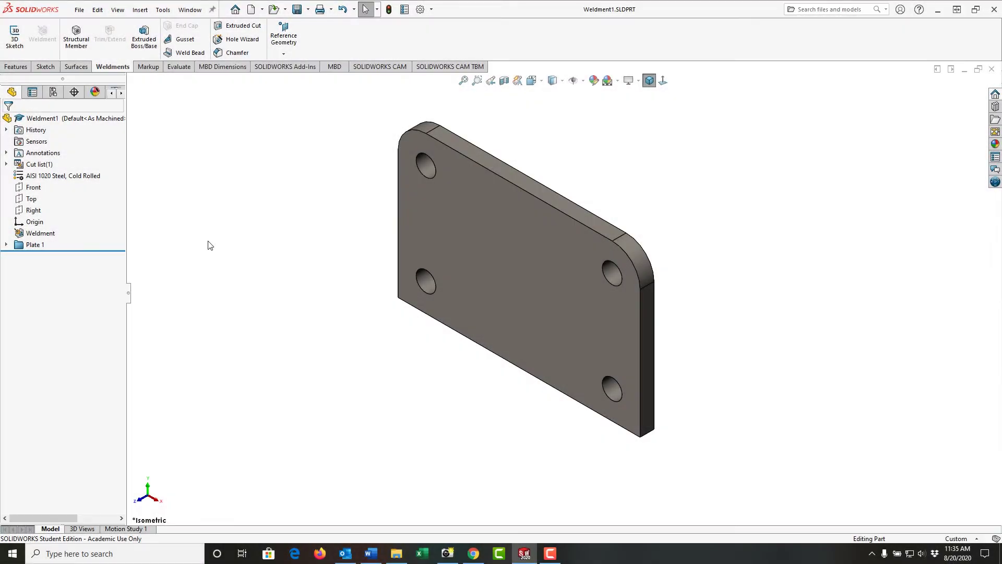
Step: Sketch a corner rectangle on the Top plane, starting at the upright plate's corner
{"action": "left_click", "coordinate": [31, 200]}
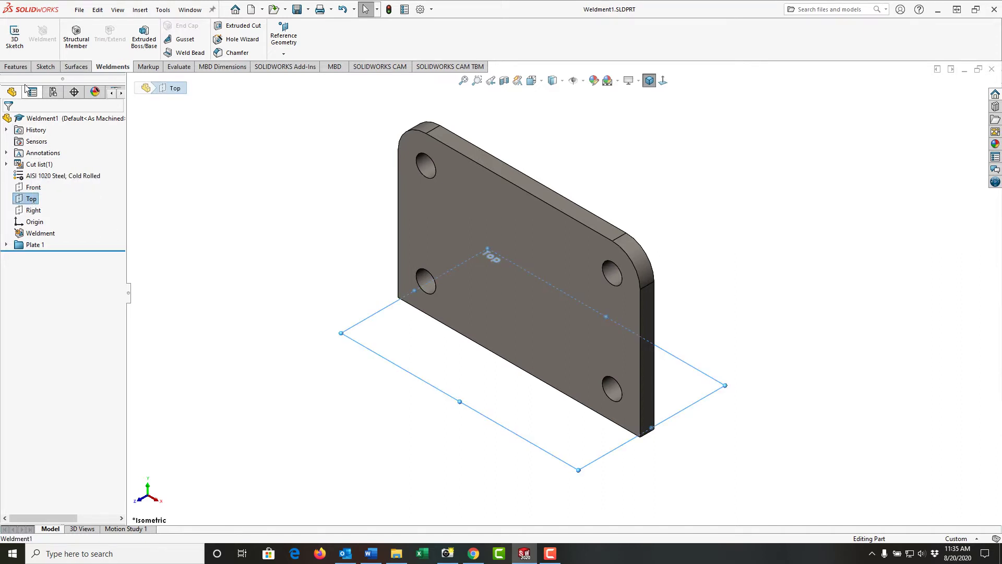
{"action": "left_click", "coordinate": [142, 35]}
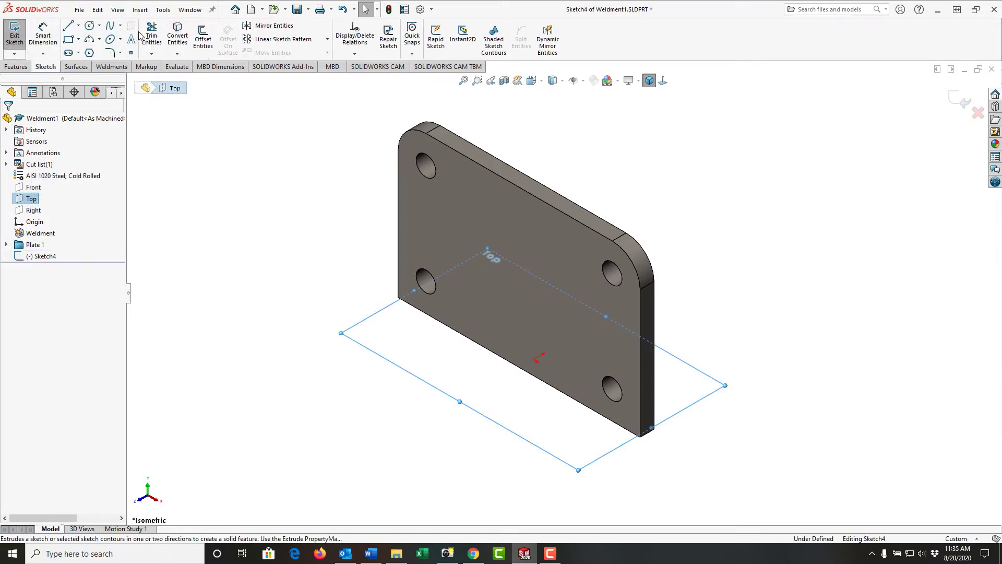
{"action": "left_click", "coordinate": [70, 44]}
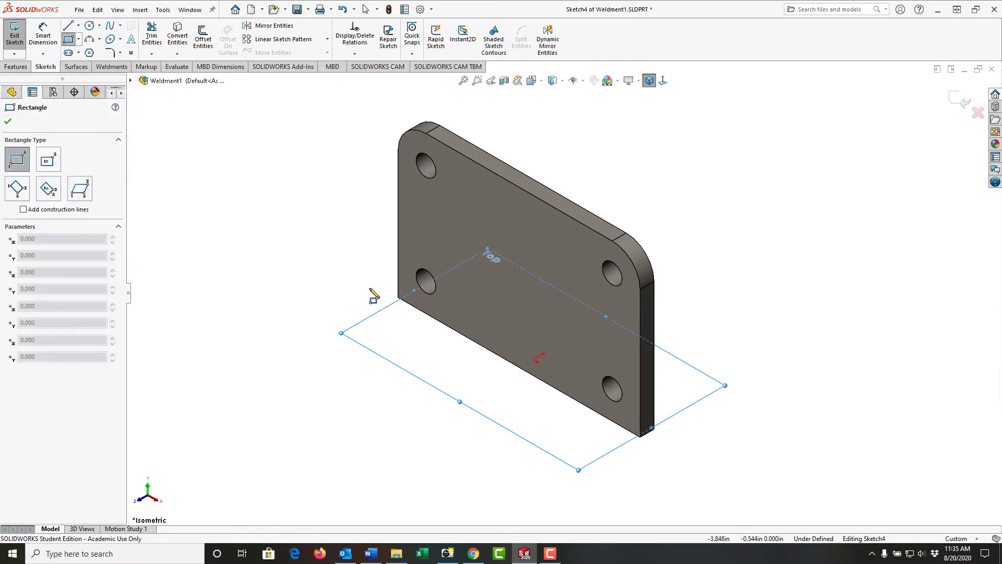
{"action": "left_click", "coordinate": [398, 298]}
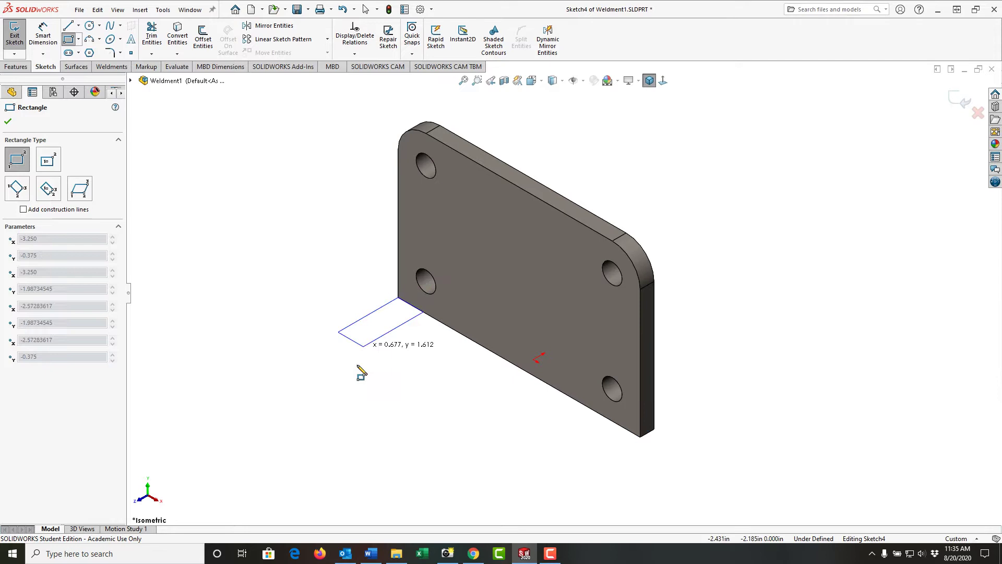
{"action": "left_click", "coordinate": [288, 501]}
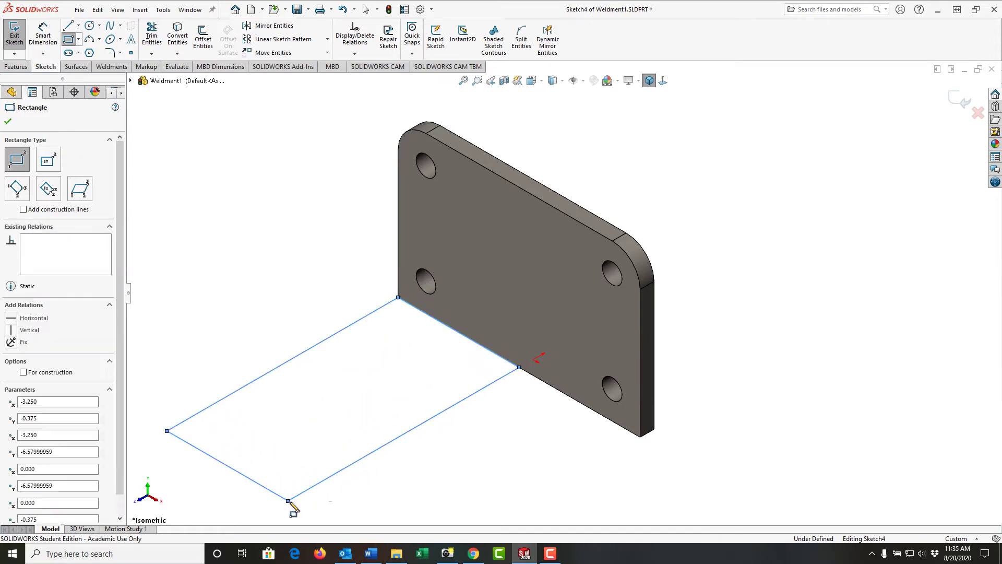
{"action": "key", "text": "z"}
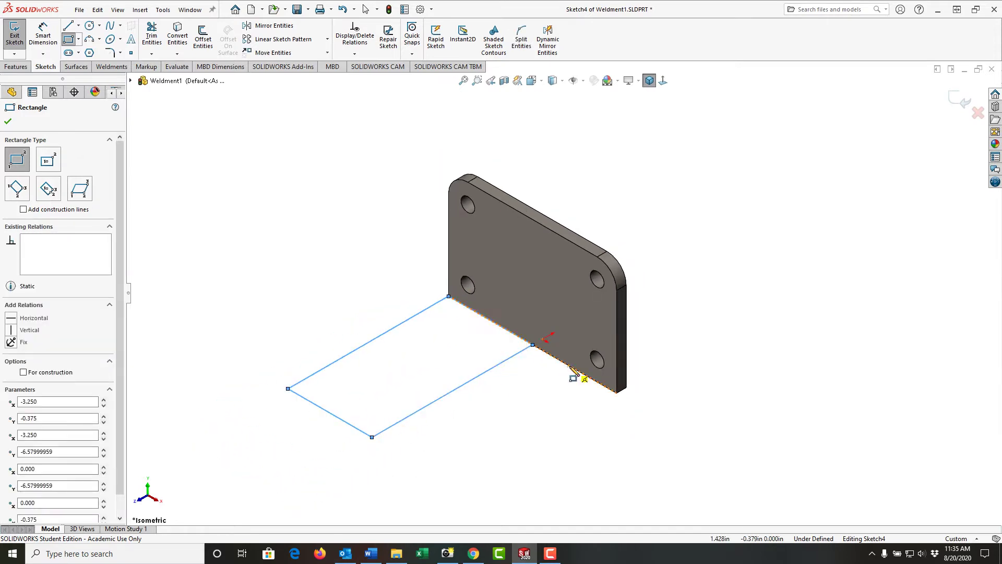
{"action": "key", "text": "Escape"}
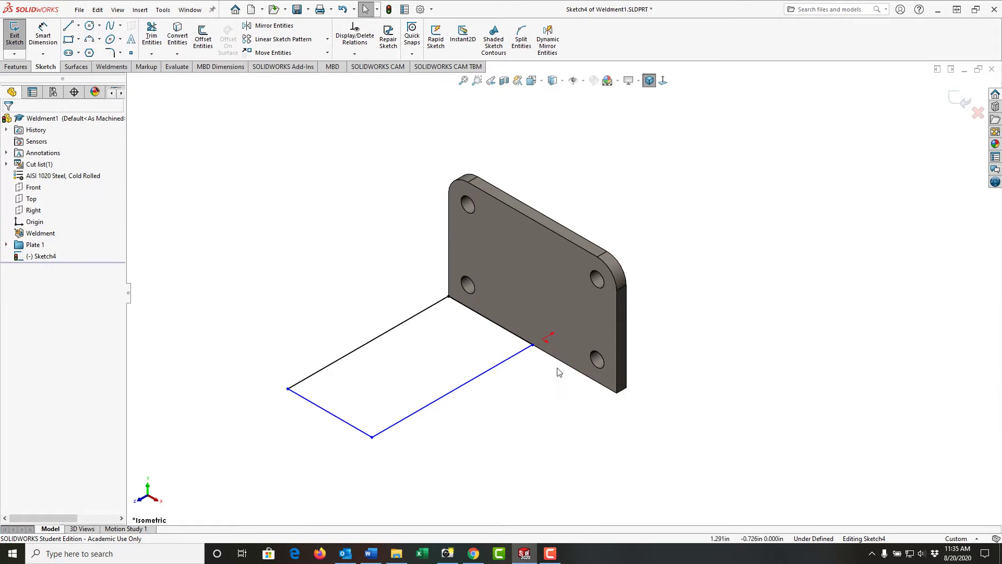
Step: Make the rectangle side equal to the upright plate's bottom edge
{"action": "left_click", "coordinate": [559, 363]}
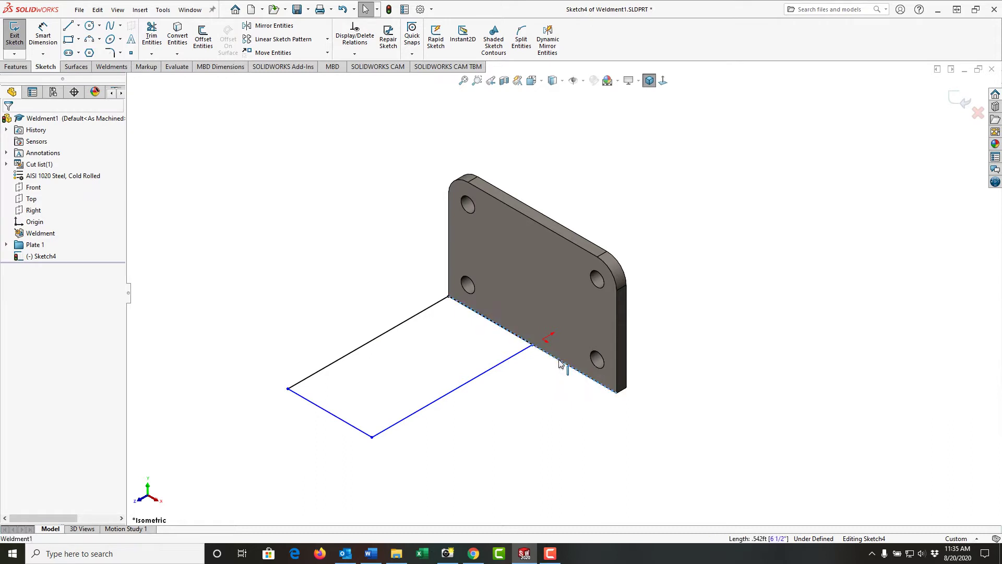
{"action": "left_click", "coordinate": [522, 342], "text": "ctrl"}
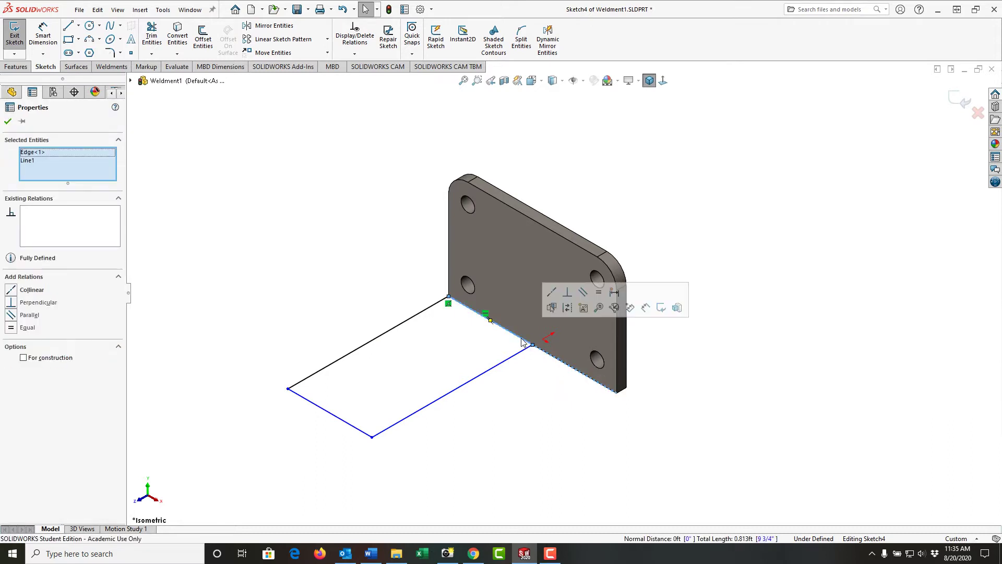
{"action": "left_click", "coordinate": [600, 295]}
{"action": "left_click", "coordinate": [560, 391]}
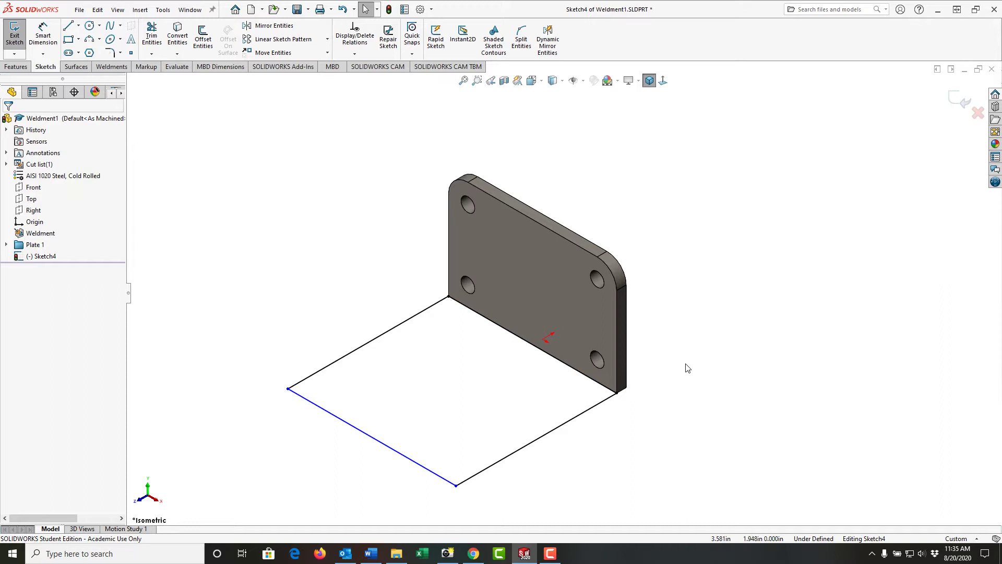
Step: Dimension the rectangle's long side to 10 in and exit the sketch into Boss-Extrude
{"action": "right_click_drag", "start_coordinate": [686, 368], "coordinate": [688, 277]}
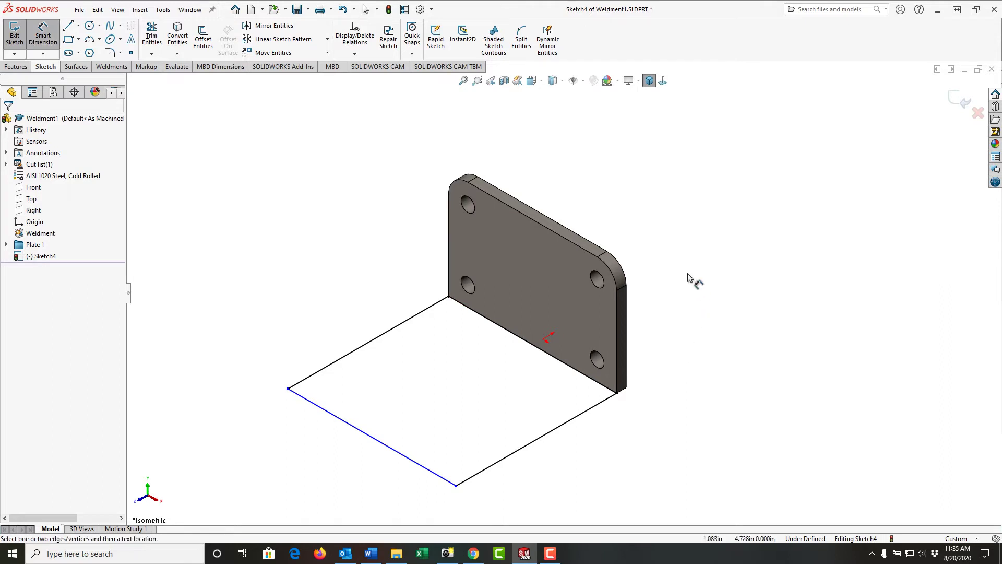
{"action": "left_click", "coordinate": [587, 414]}
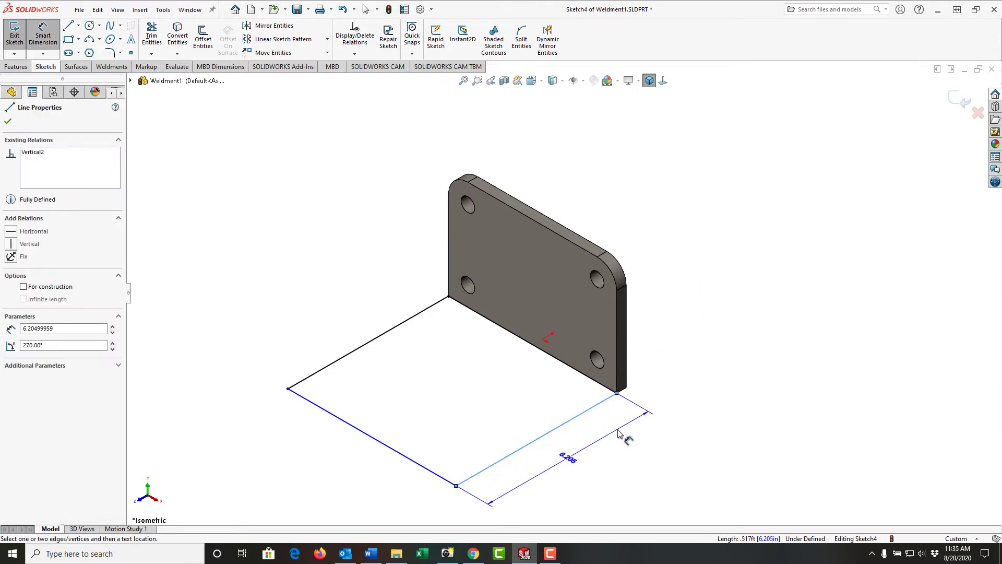
{"action": "left_click", "coordinate": [618, 433]}
{"action": "type", "text": "10"}
{"action": "key", "text": "Return"}
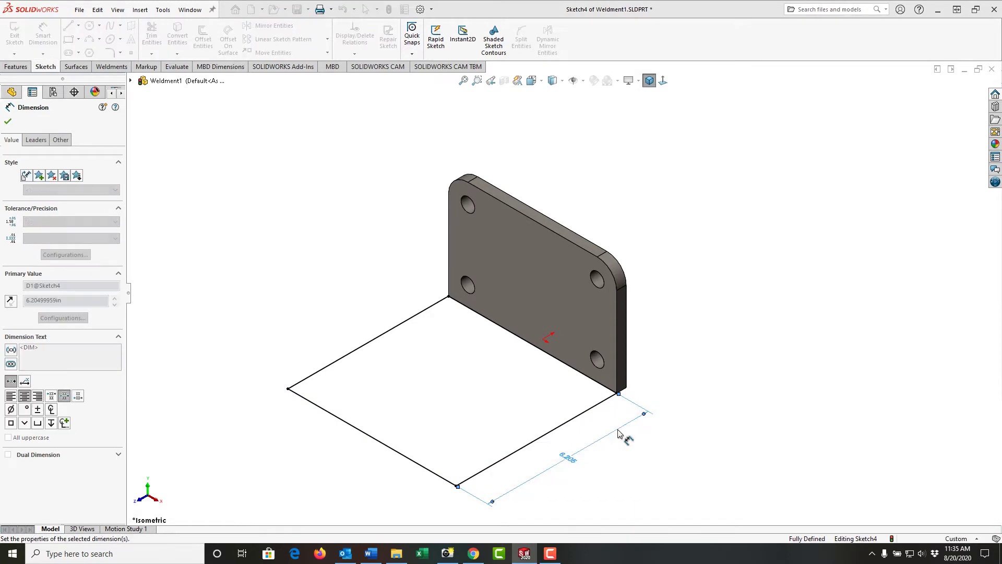
{"action": "key", "text": "z"}
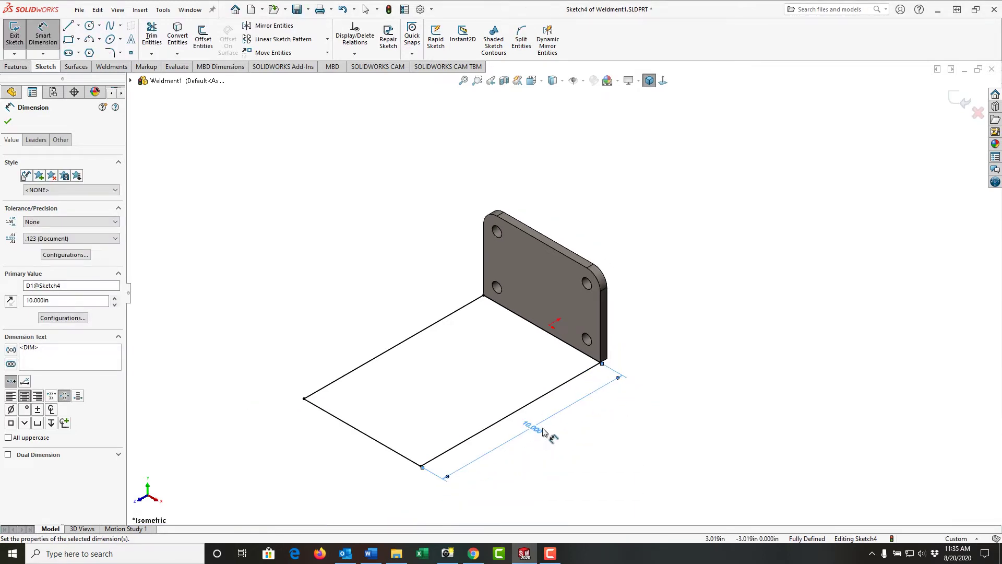
{"action": "right_click", "coordinate": [540, 372]}
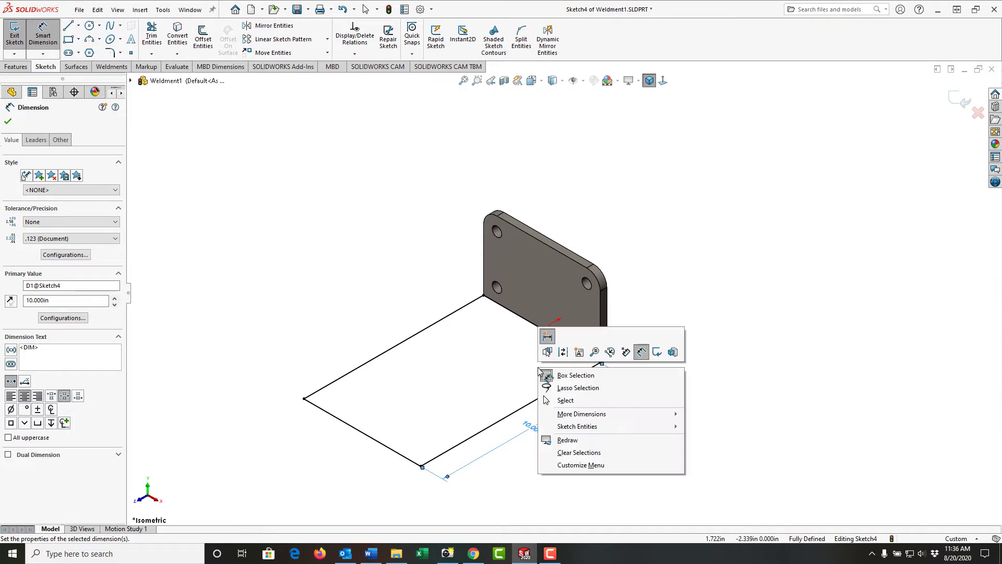
{"action": "left_click", "coordinate": [657, 351]}
Step: Extrude the rectangle 0.375 in with a Mid Plane end condition as Boss-Extrude2
{"action": "key", "text": "e"}
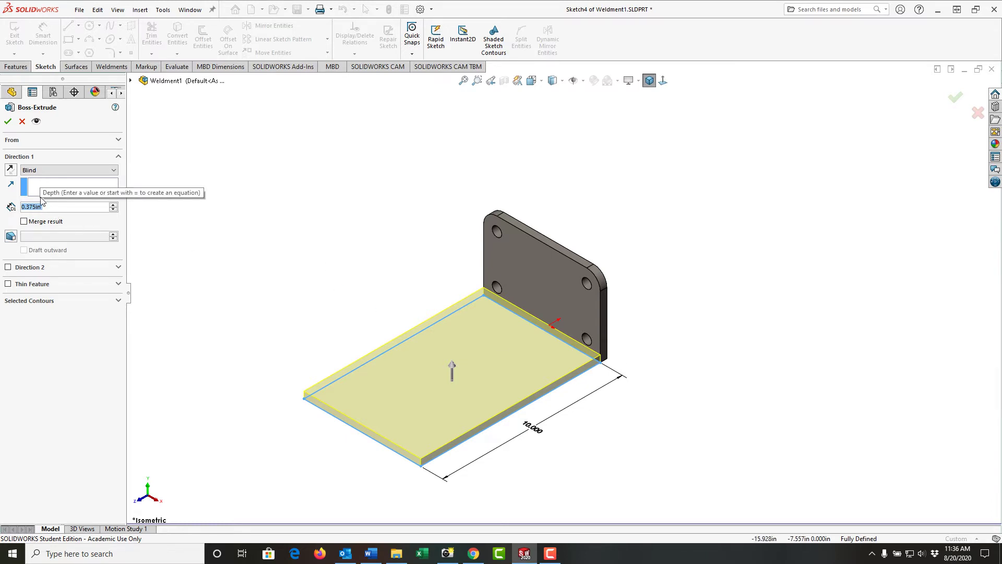
{"action": "left_click", "coordinate": [43, 170]}
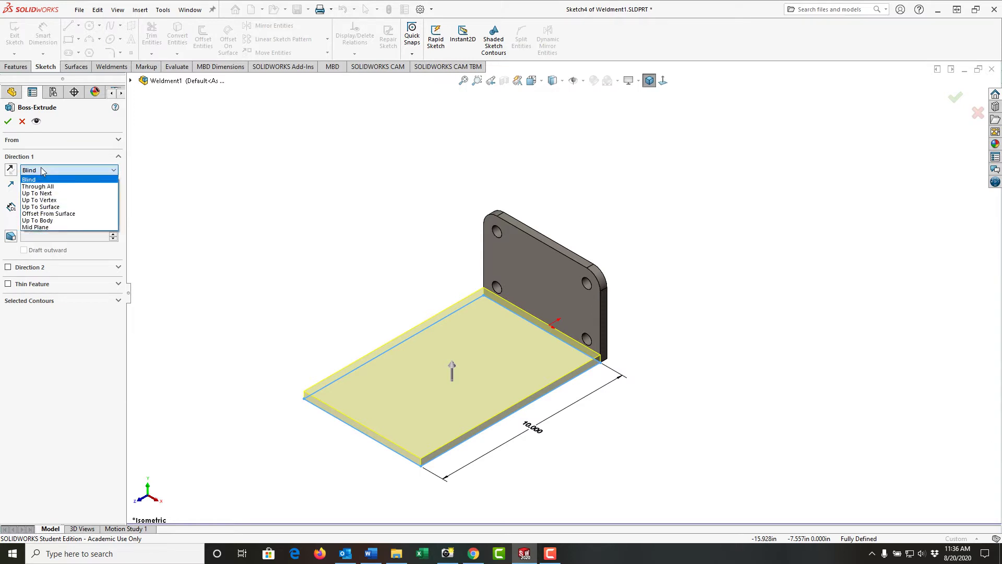
{"action": "left_click", "coordinate": [45, 228]}
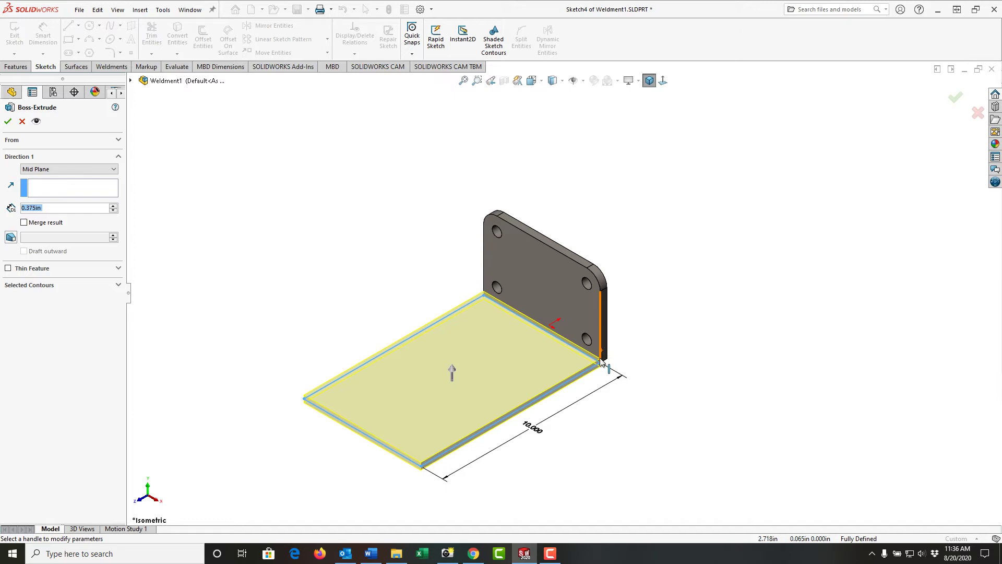
{"action": "right_click", "coordinate": [299, 270]}
{"action": "left_click", "coordinate": [321, 339]}
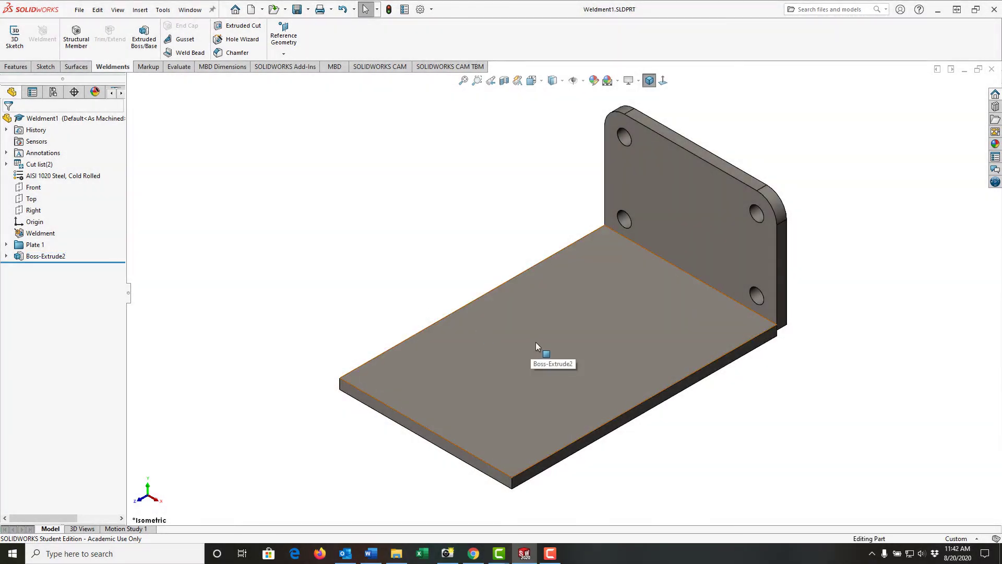
Step: Start a cut sketch on the base plate's top face, viewed normal, and draw one vertical straight slot
{"action": "left_click", "coordinate": [536, 343]}
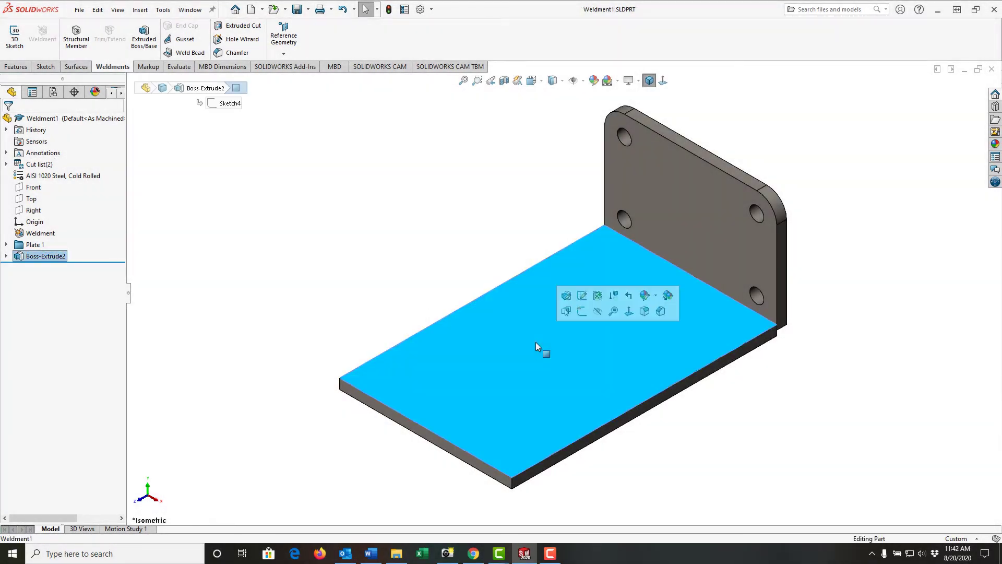
{"action": "left_click", "coordinate": [628, 313]}
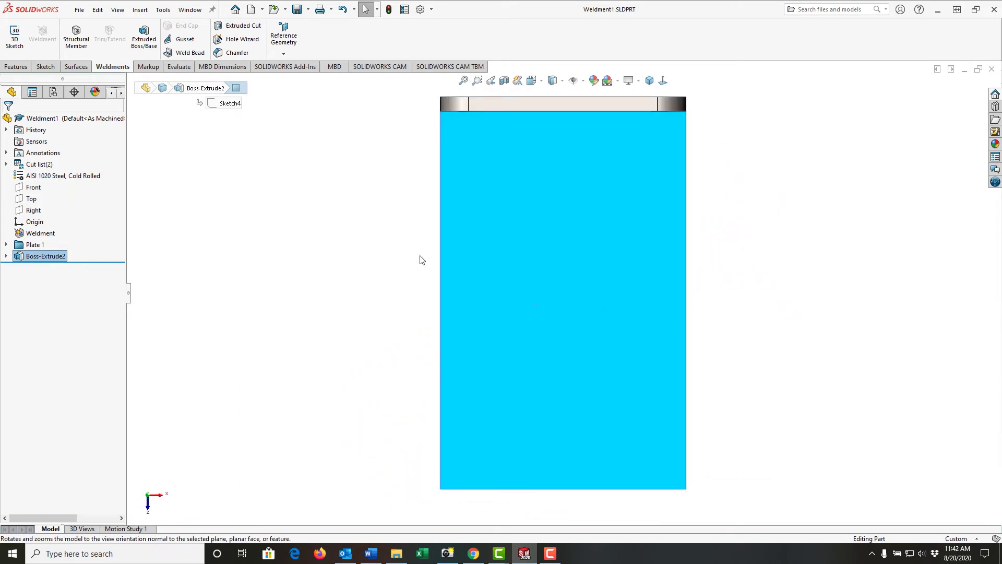
{"action": "left_click", "coordinate": [244, 29]}
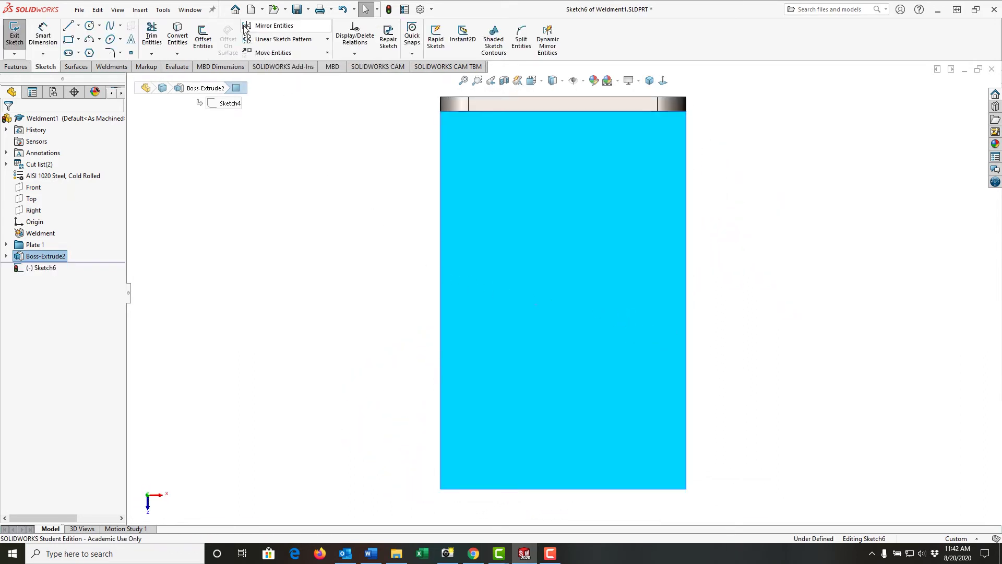
{"action": "left_click", "coordinate": [69, 53]}
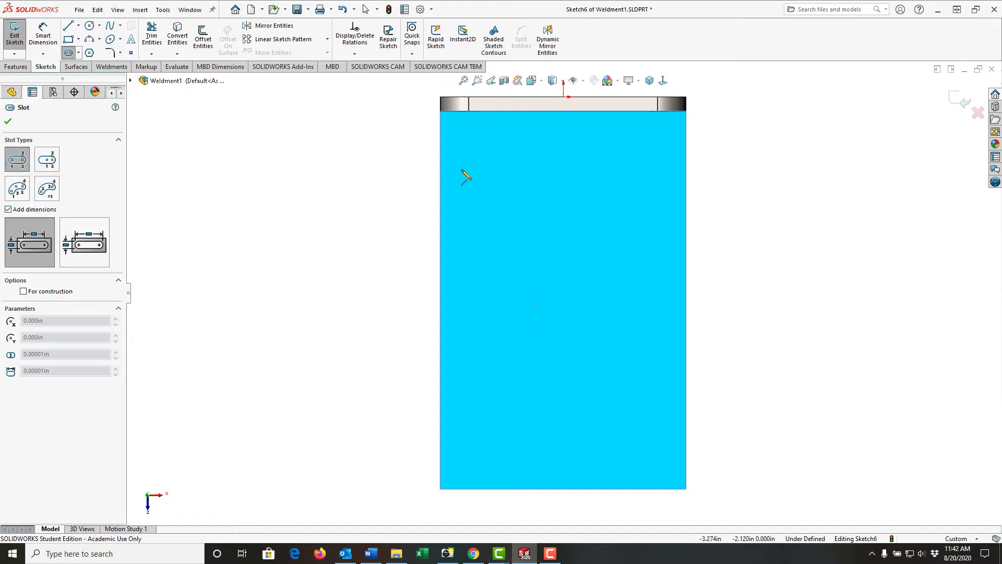
{"action": "left_click", "coordinate": [488, 163]}
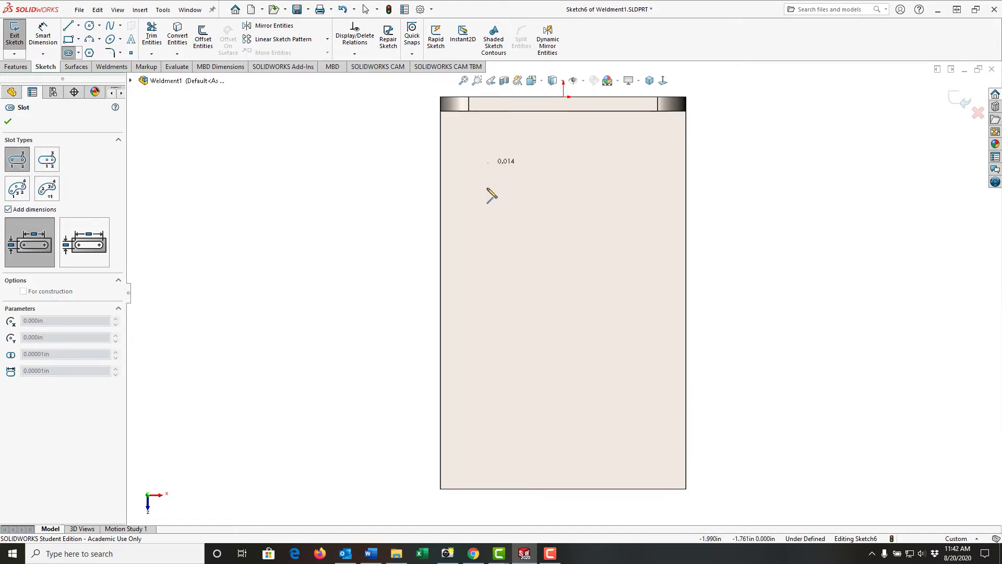
{"action": "left_click", "coordinate": [488, 231]}
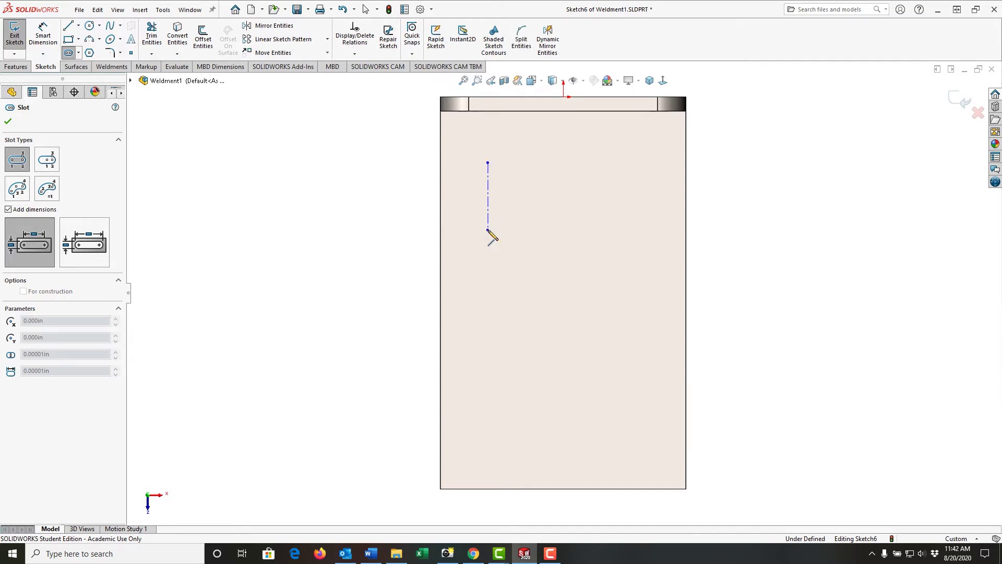
{"action": "left_click", "coordinate": [506, 232]}
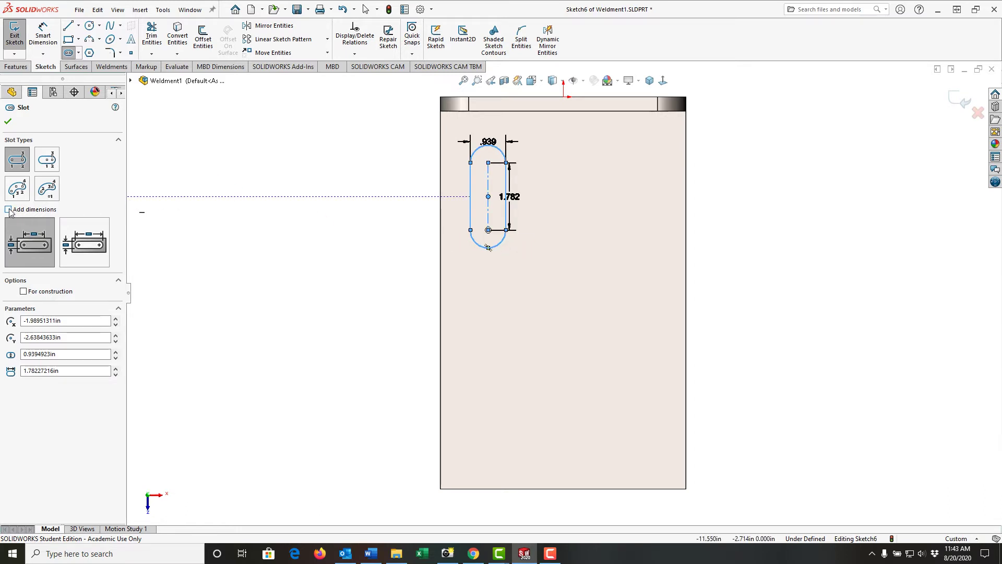
Step: Draw three more vertical slots at the lower-left, lower-right and upper-right
{"action": "left_click", "coordinate": [489, 304]}
{"action": "left_click", "coordinate": [504, 406]}
{"action": "left_click", "coordinate": [509, 409]}
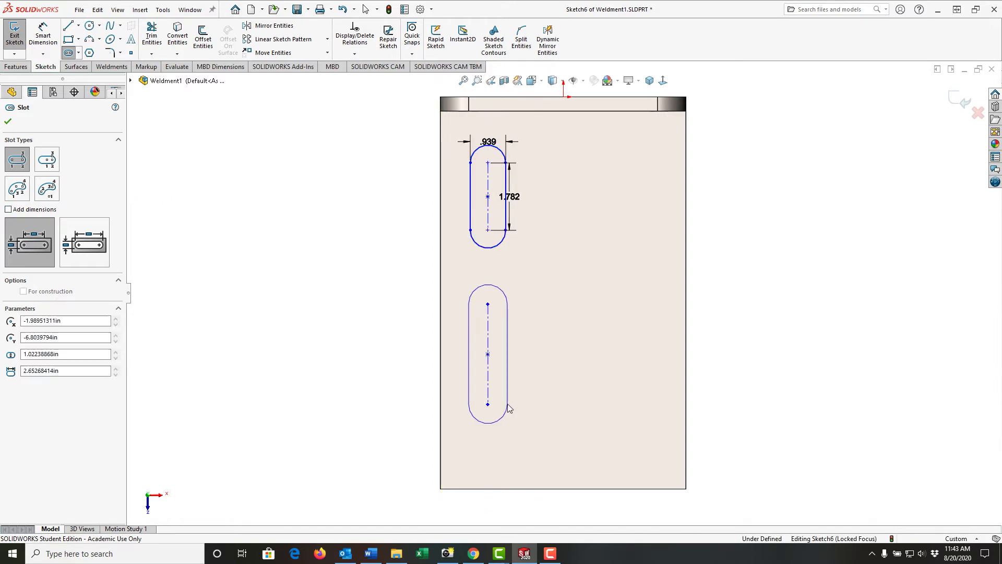
{"action": "left_click", "coordinate": [635, 404]}
{"action": "left_click", "coordinate": [636, 297]}
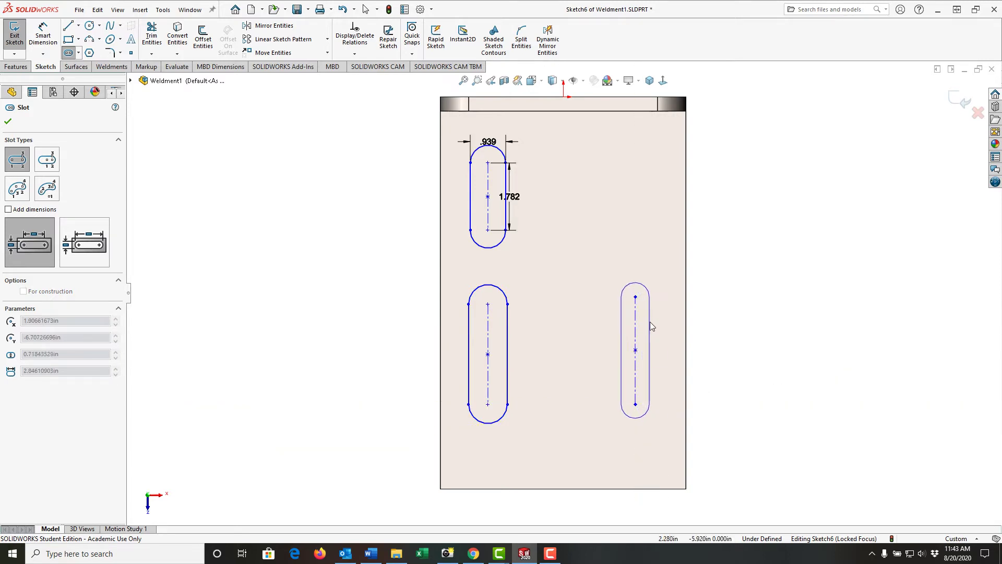
{"action": "left_click", "coordinate": [654, 328]}
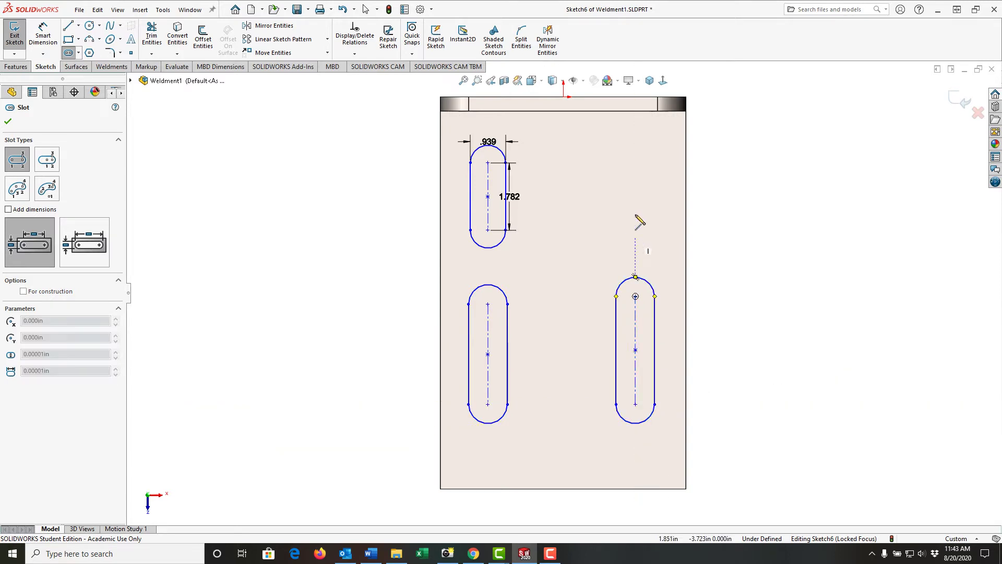
{"action": "left_click", "coordinate": [635, 237]}
{"action": "left_click", "coordinate": [636, 145]}
{"action": "left_click", "coordinate": [658, 177]}
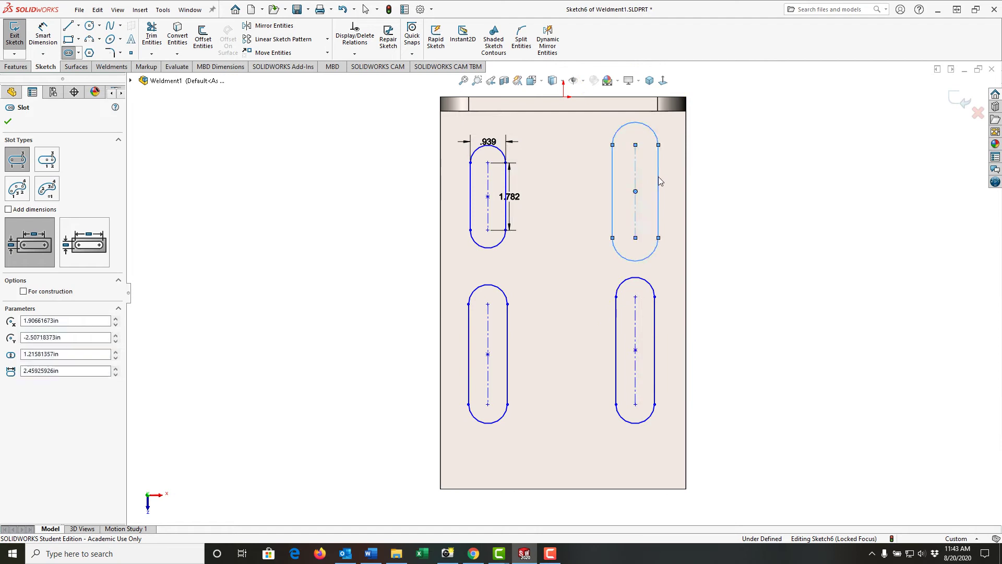
Step: Draw a vertical centerline from the top edge's centre to the bottom edge
{"action": "key", "text": "Escape"}
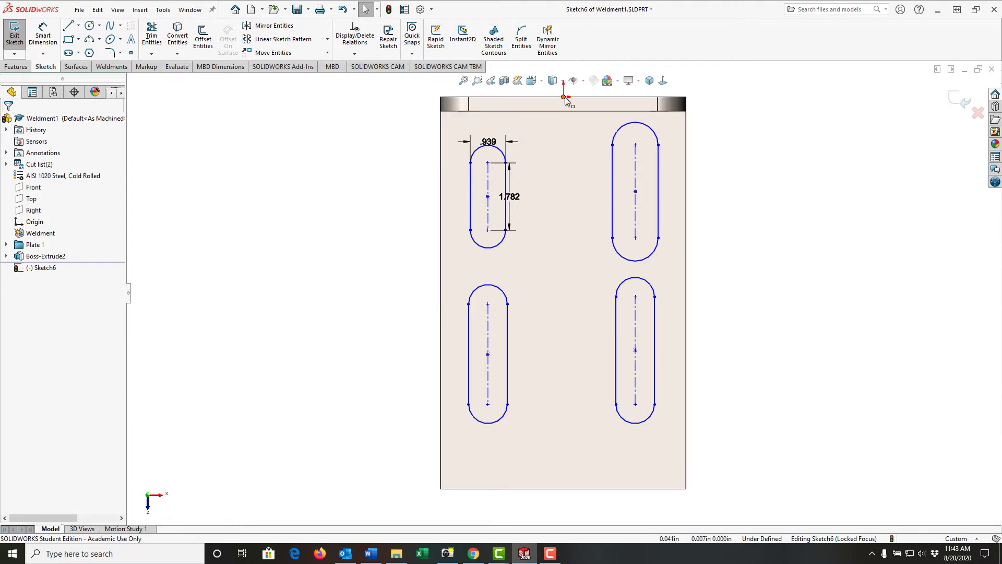
{"action": "right_click_drag", "start_coordinate": [788, 180], "coordinate": [751, 182]}
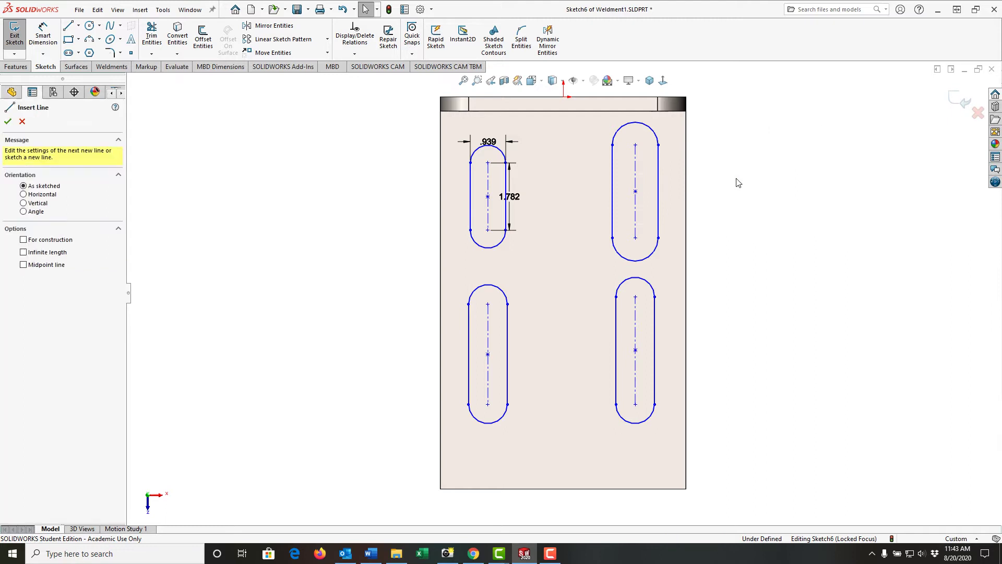
{"action": "left_click", "coordinate": [563, 97]}
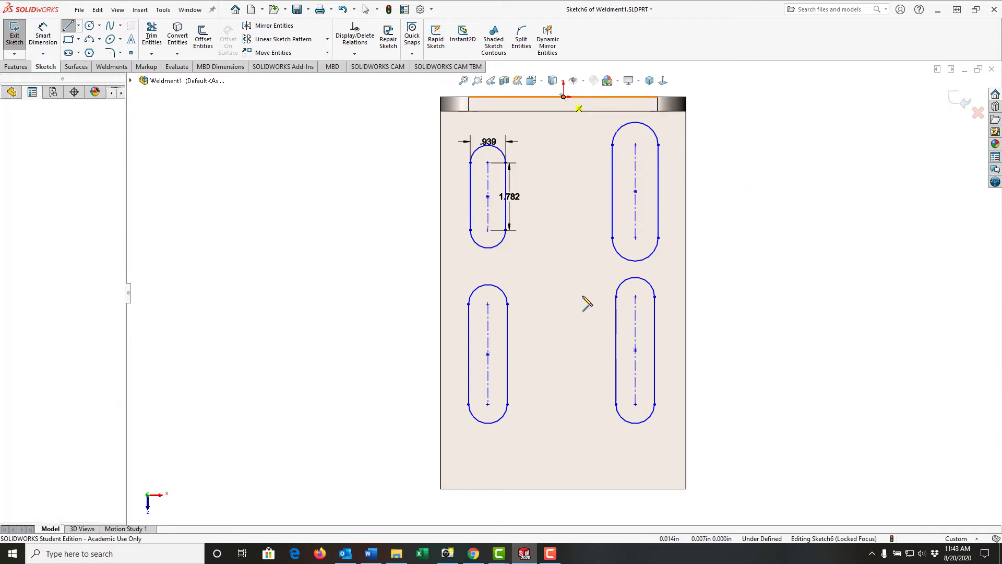
{"action": "left_click", "coordinate": [563, 488]}
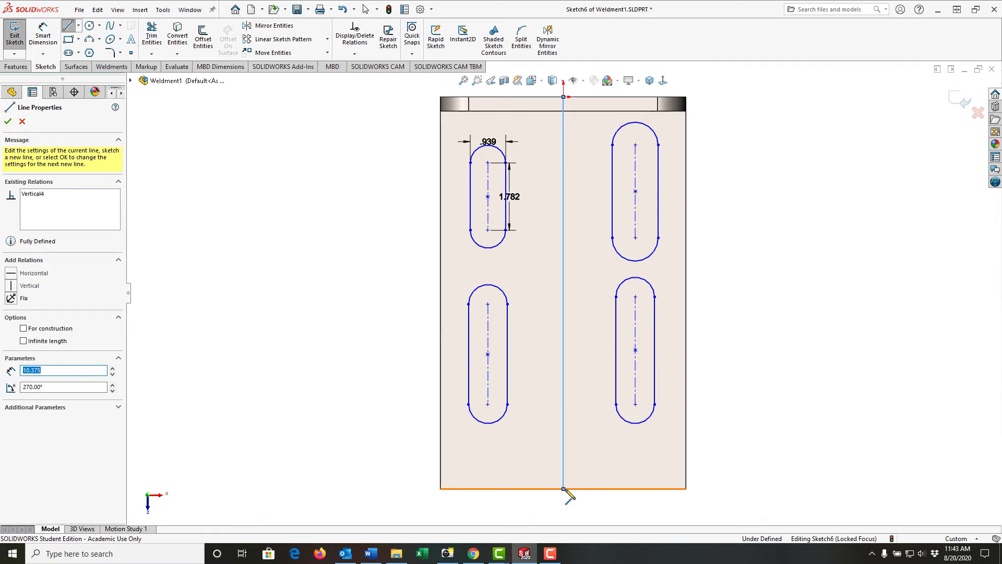
{"action": "key", "text": "Escape"}
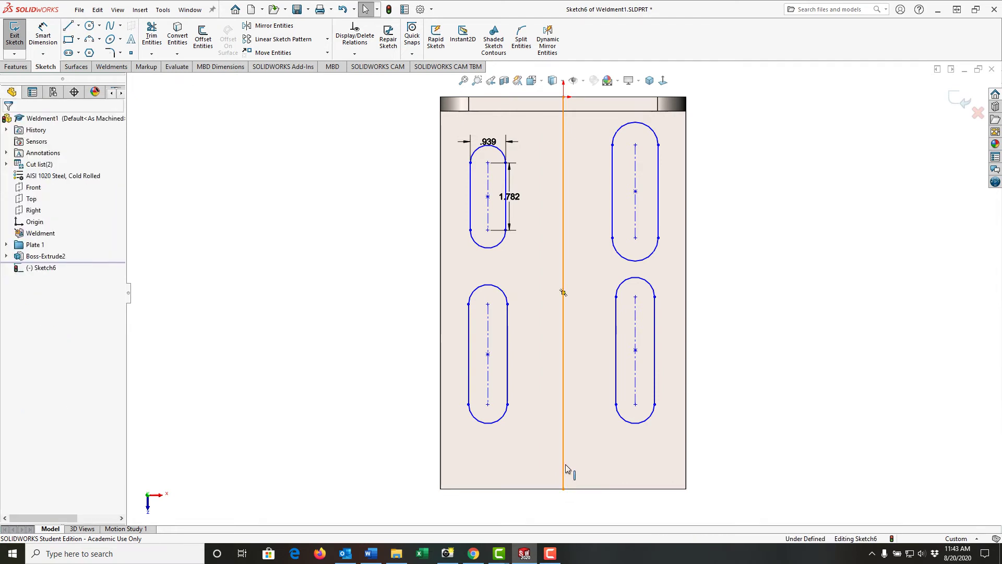
{"action": "left_click", "coordinate": [566, 466]}
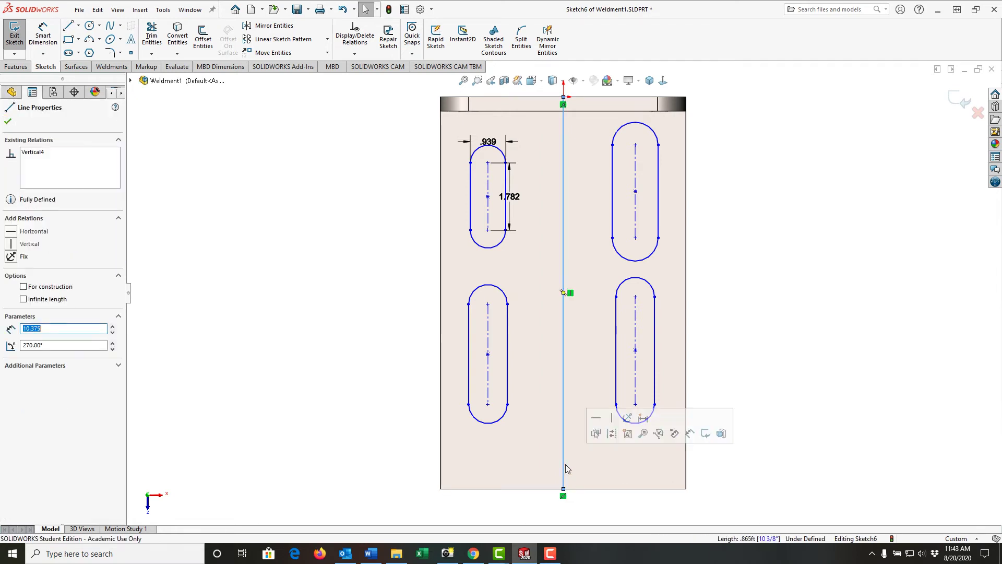
{"action": "left_click", "coordinate": [613, 437]}
{"action": "left_click", "coordinate": [781, 382]}
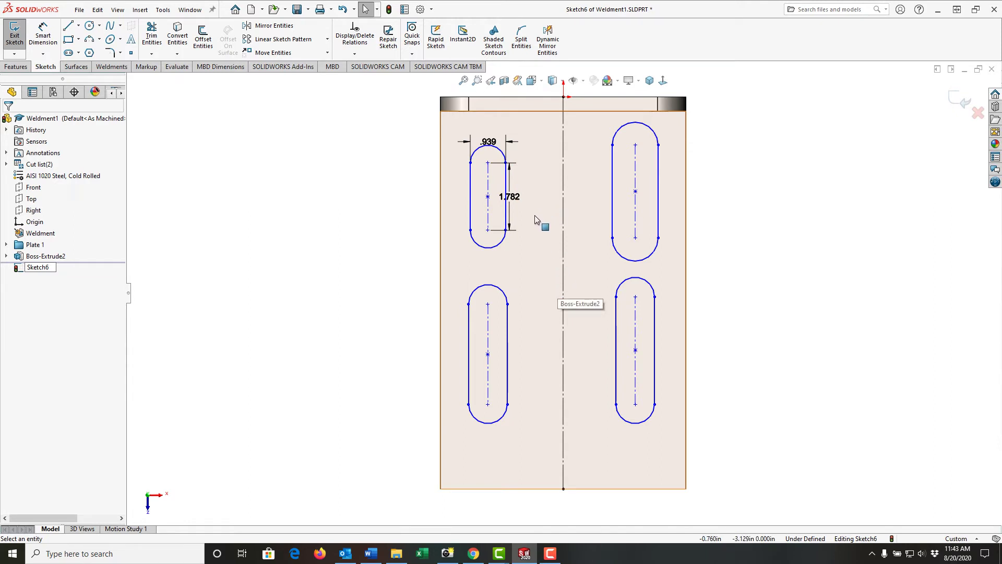
Step: Resize the dimensioned slot to 0.750 in long and 0.560 in (.28*2) wide
{"action": "left_click", "coordinate": [516, 200]}
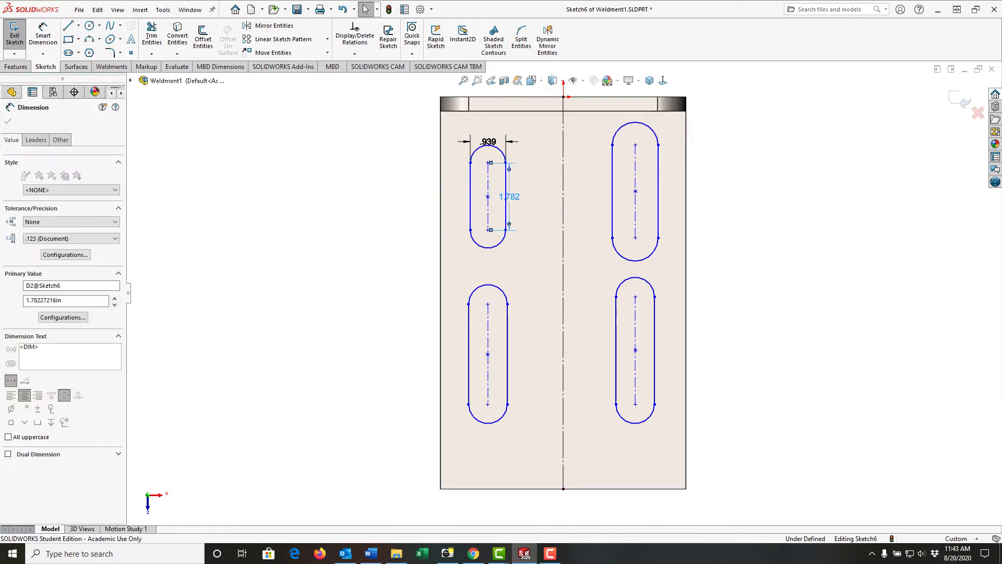
{"action": "double_click", "coordinate": [509, 197]}
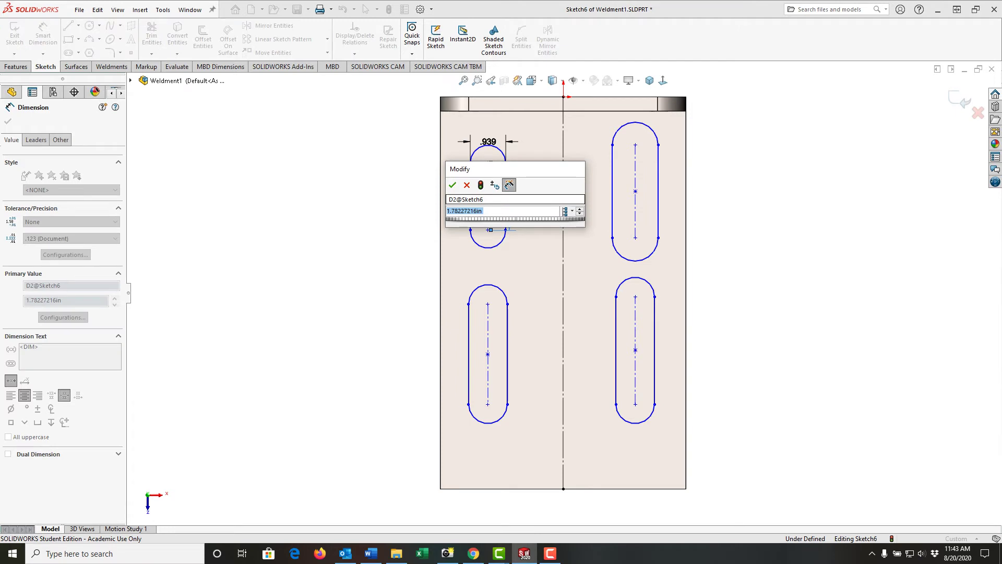
{"action": "type", "text": ".75"}
{"action": "key", "text": "Return"}
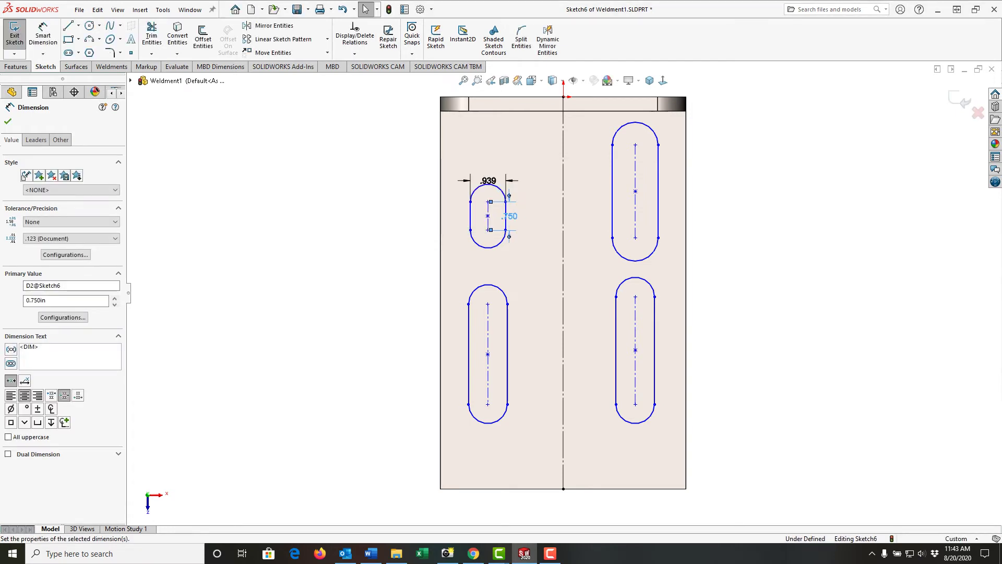
{"action": "double_click", "coordinate": [490, 181]}
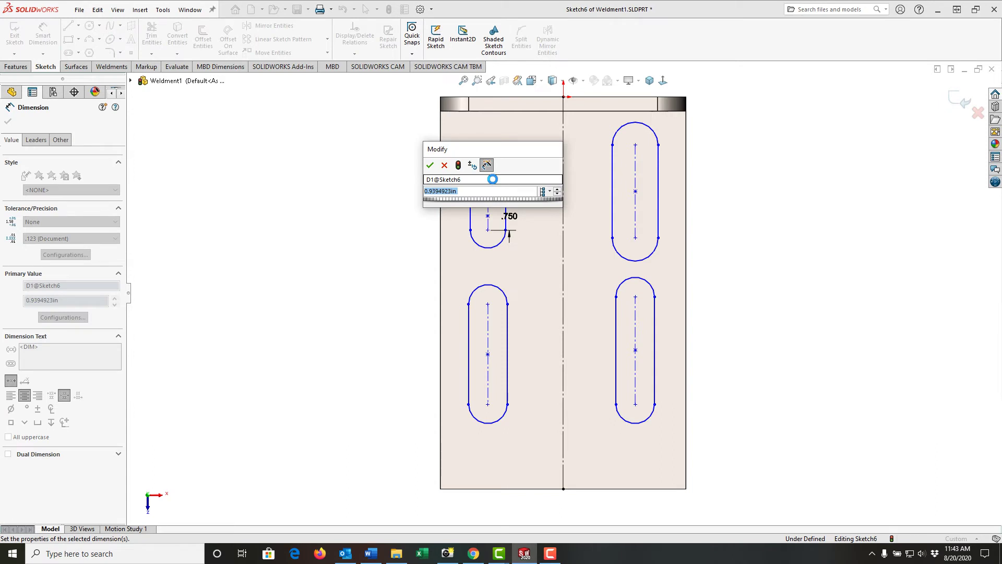
{"action": "type", "text": ".28*2"}
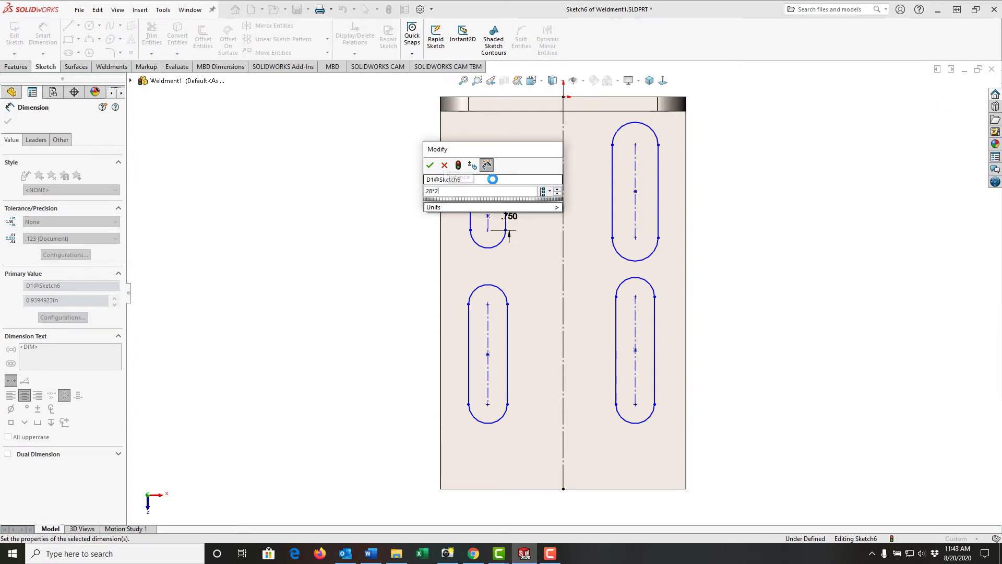
{"action": "key", "text": "Return"}
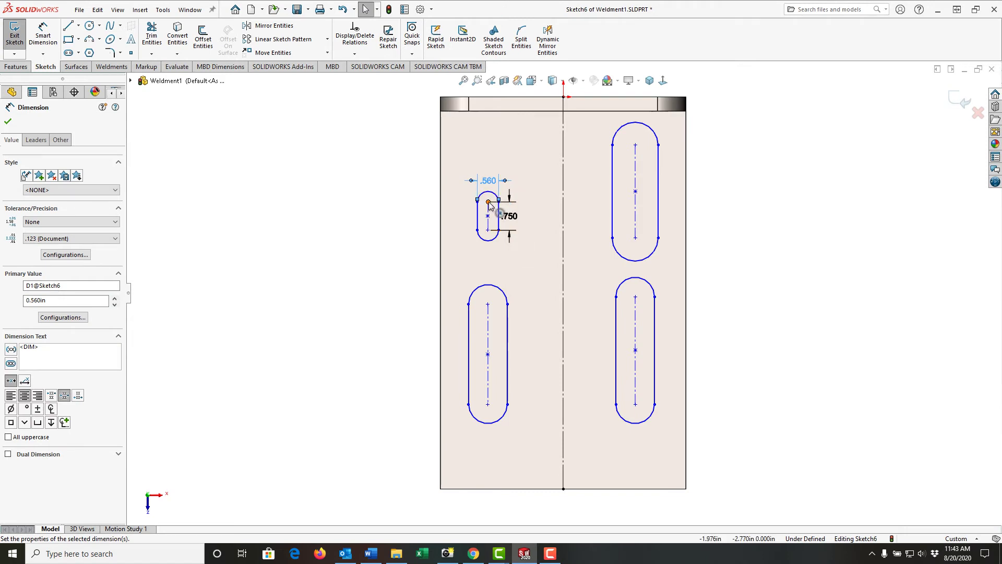
{"action": "left_click", "coordinate": [489, 203]}
{"action": "key", "text": "Escape"}
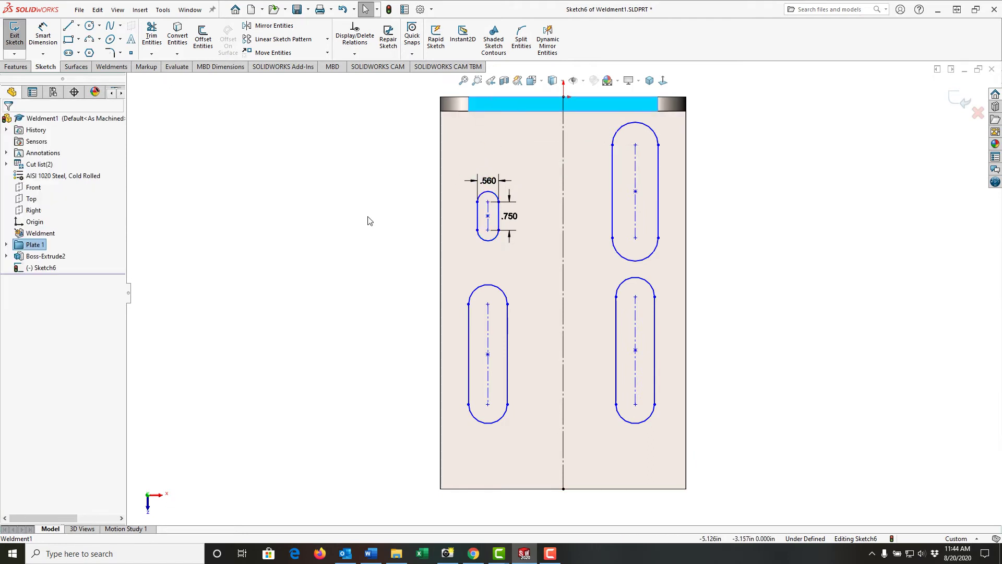
Step: Place the upper-left slot 3.250 in below the plate's top edge
{"action": "right_click_drag", "start_coordinate": [369, 234], "coordinate": [375, 198]}
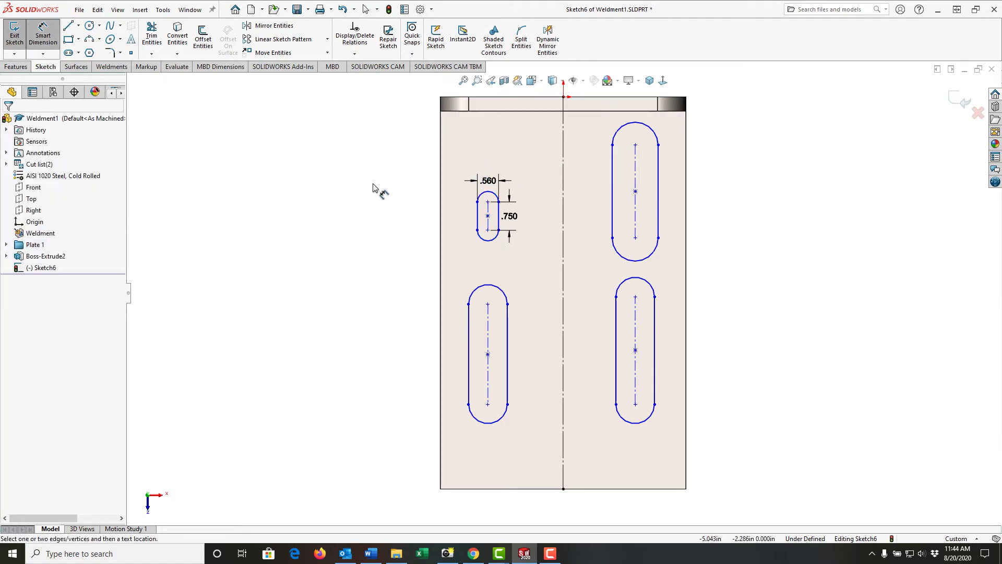
{"action": "left_click", "coordinate": [488, 203]}
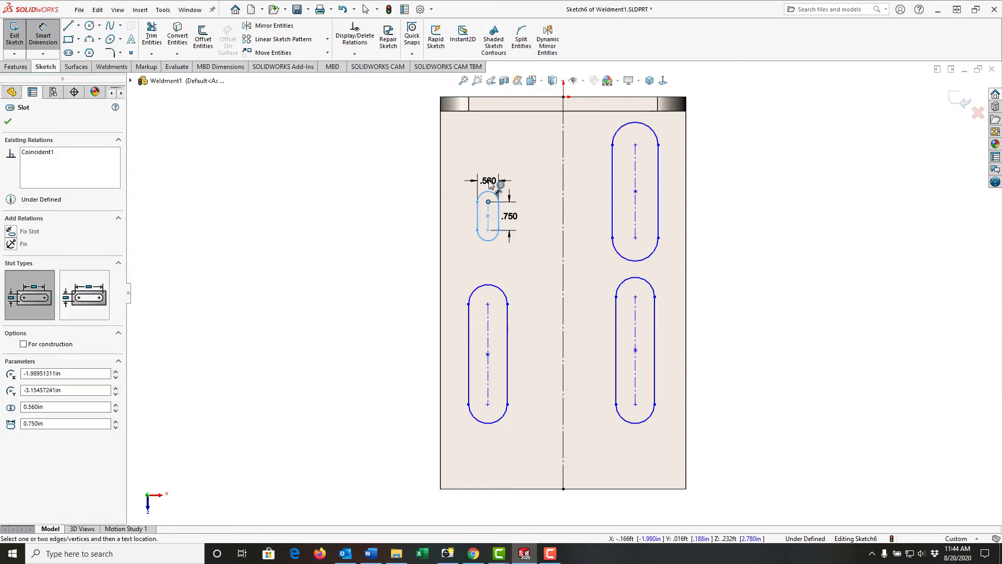
{"action": "left_click", "coordinate": [496, 99]}
{"action": "left_click", "coordinate": [404, 151]}
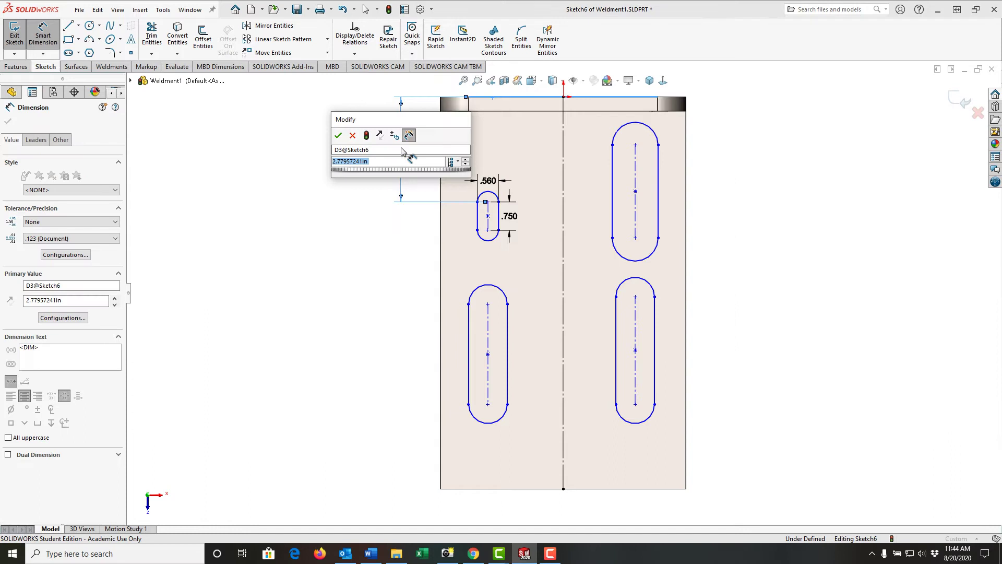
{"action": "type", "text": "3.25"}
{"action": "key", "text": "Return"}
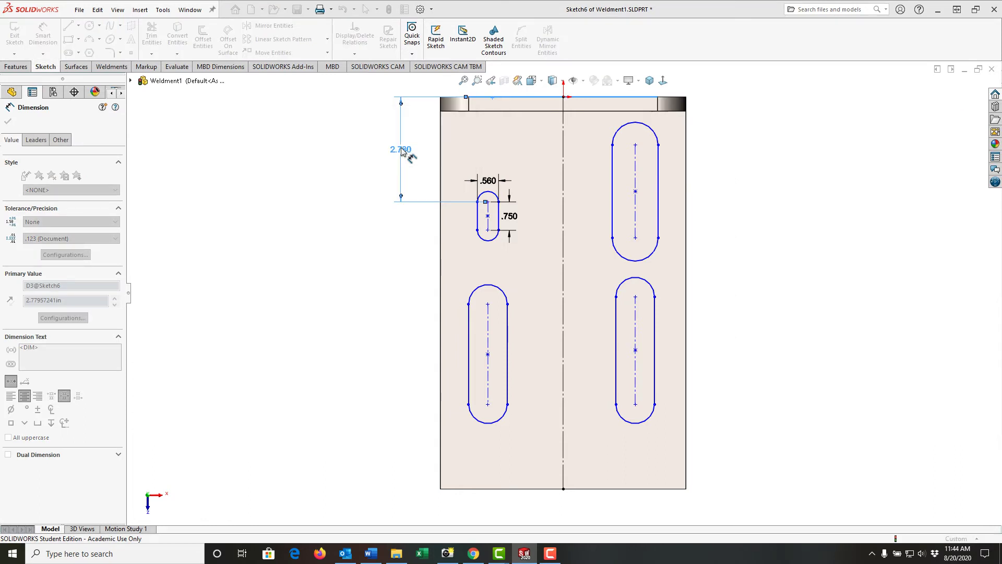
Step: Dimension the upper-left and upper-right slots 5 in apart horizontally
{"action": "left_click", "coordinate": [488, 239]}
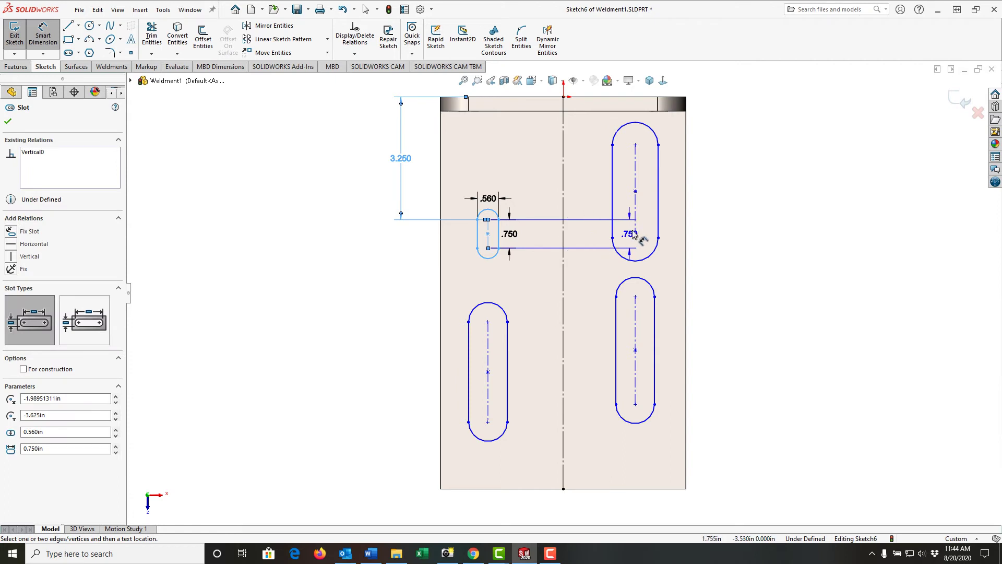
{"action": "left_click", "coordinate": [637, 235]}
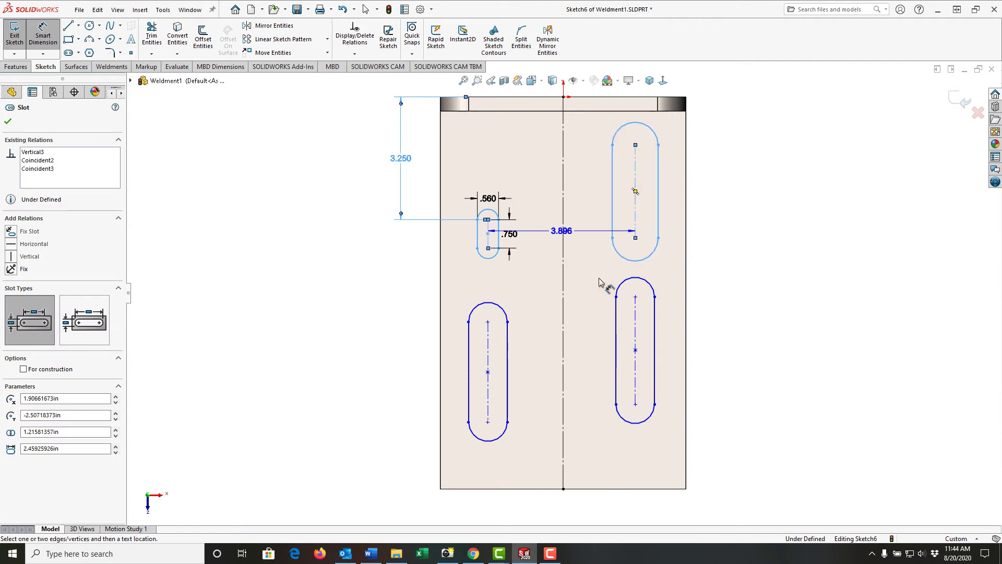
{"action": "left_click", "coordinate": [563, 511]}
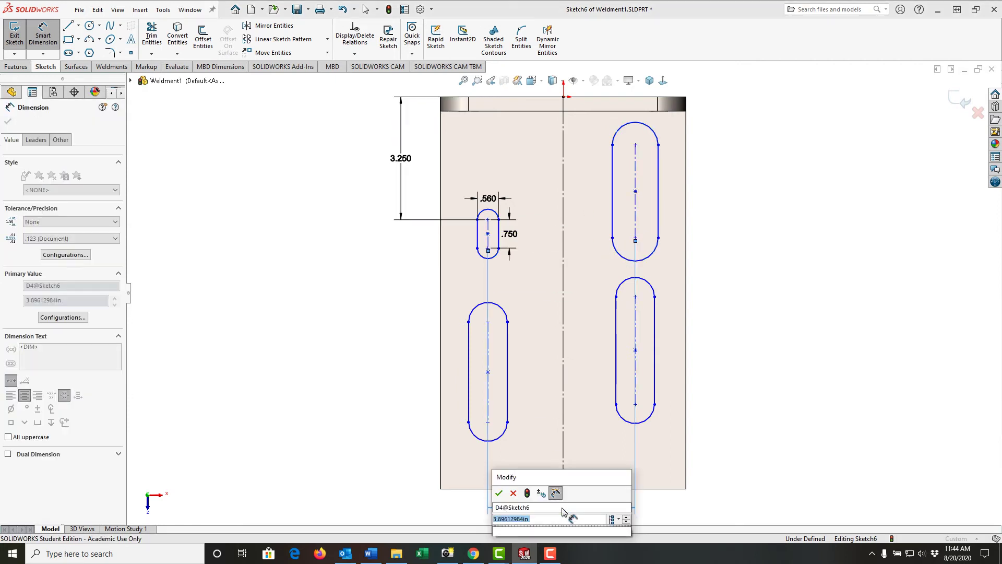
{"action": "type", "text": "5"}
{"action": "key", "text": "Return"}
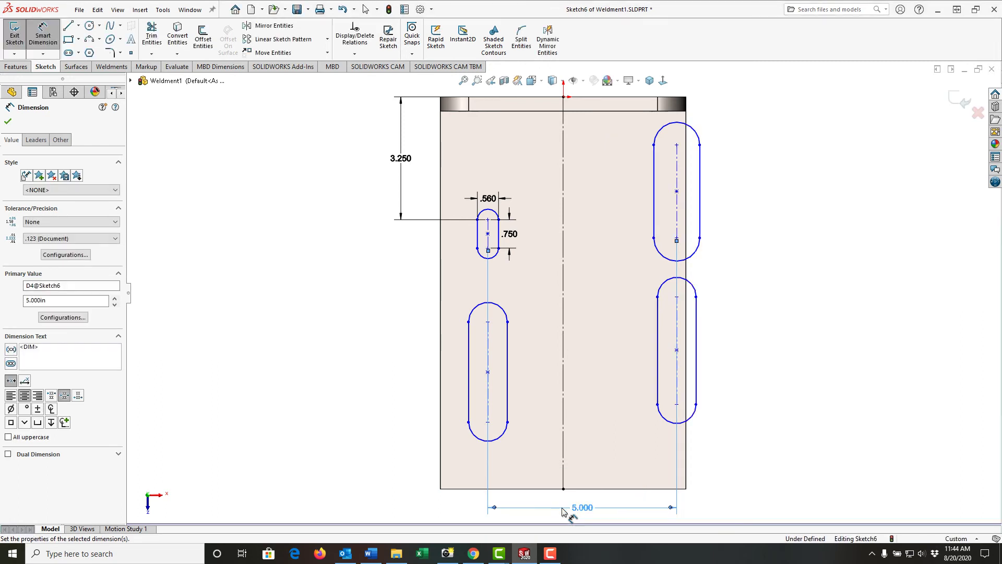
{"action": "key", "text": "Escape"}
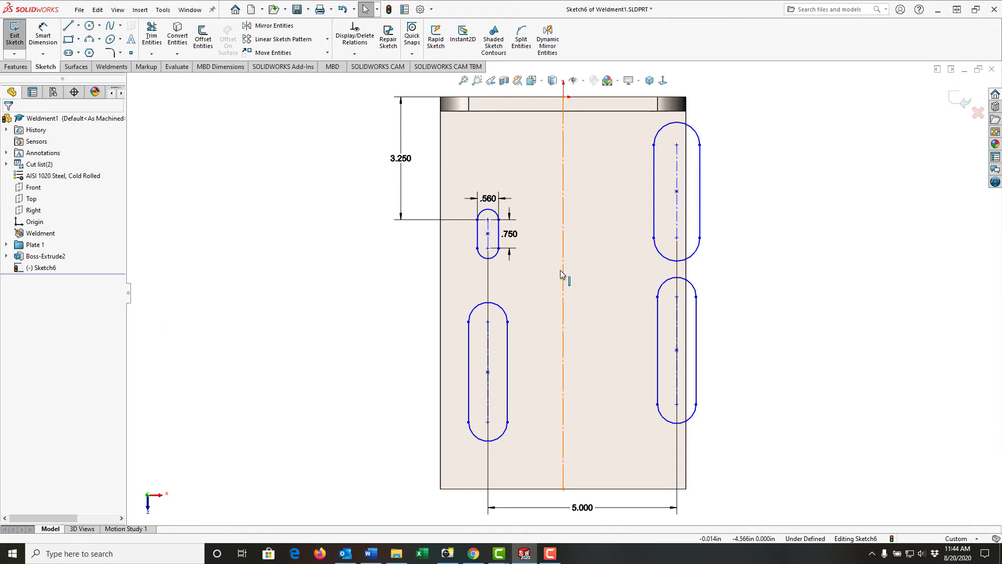
Step: Apply an Equal relation to all four slots
{"action": "left_click", "coordinate": [489, 230]}
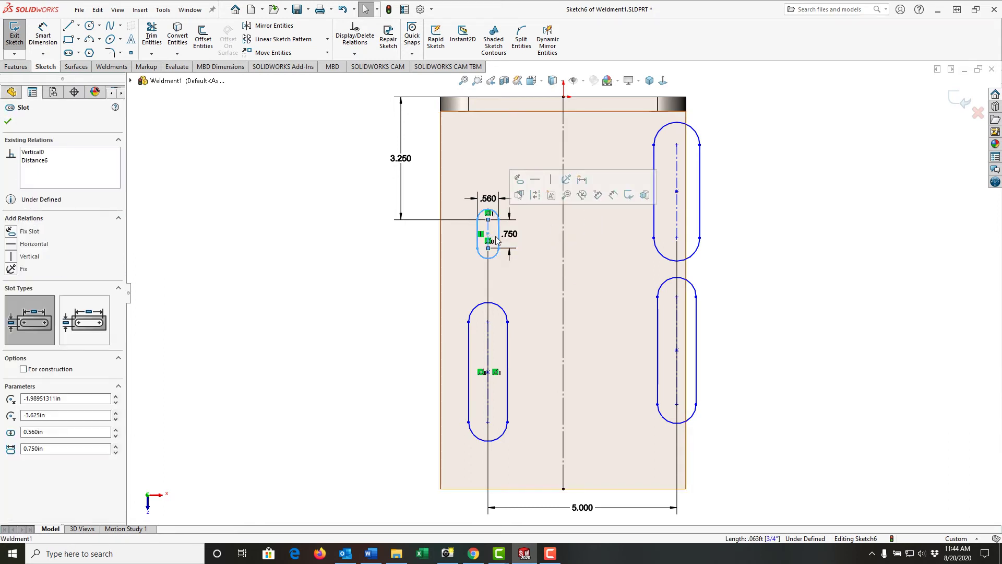
{"action": "left_click", "coordinate": [489, 346], "text": "ctrl"}
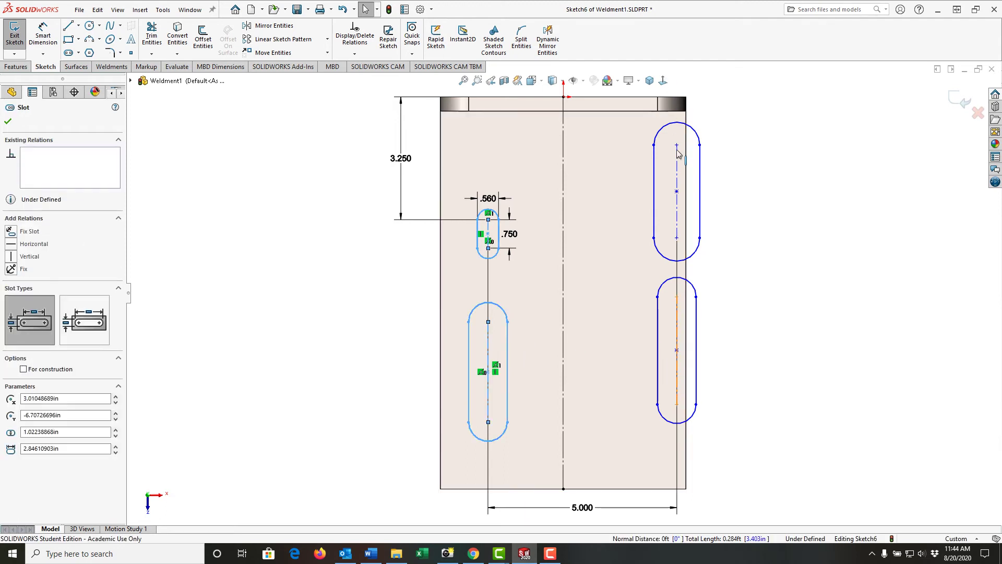
{"action": "key", "text": "Escape"}
{"action": "left_click", "coordinate": [678, 168]}
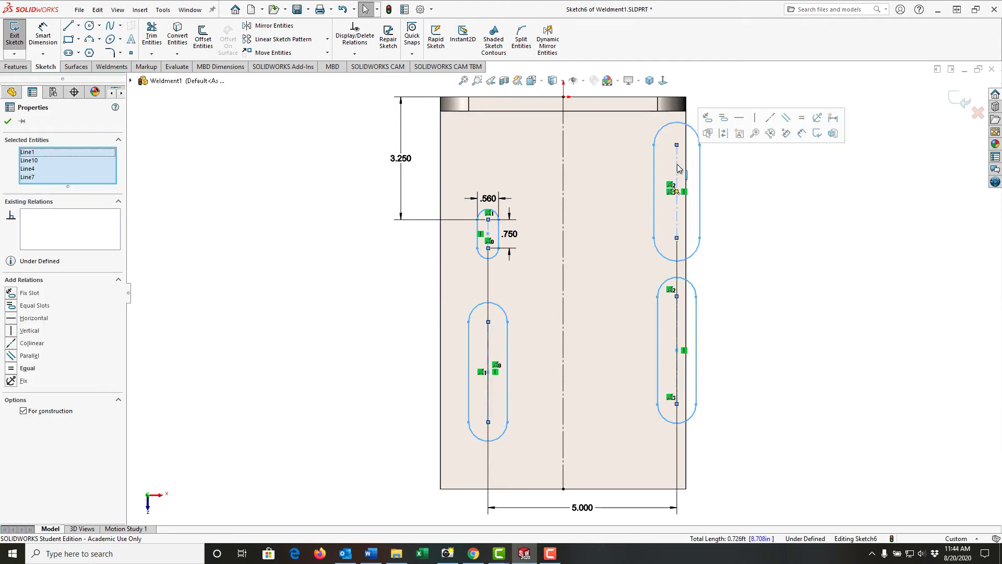
{"action": "left_click", "coordinate": [724, 119]}
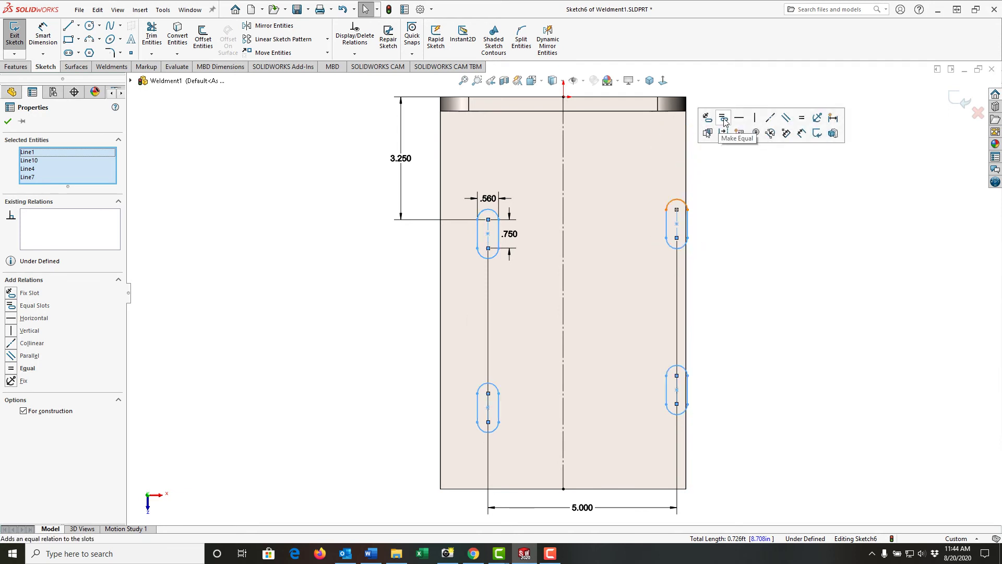
{"action": "key", "text": "Escape"}
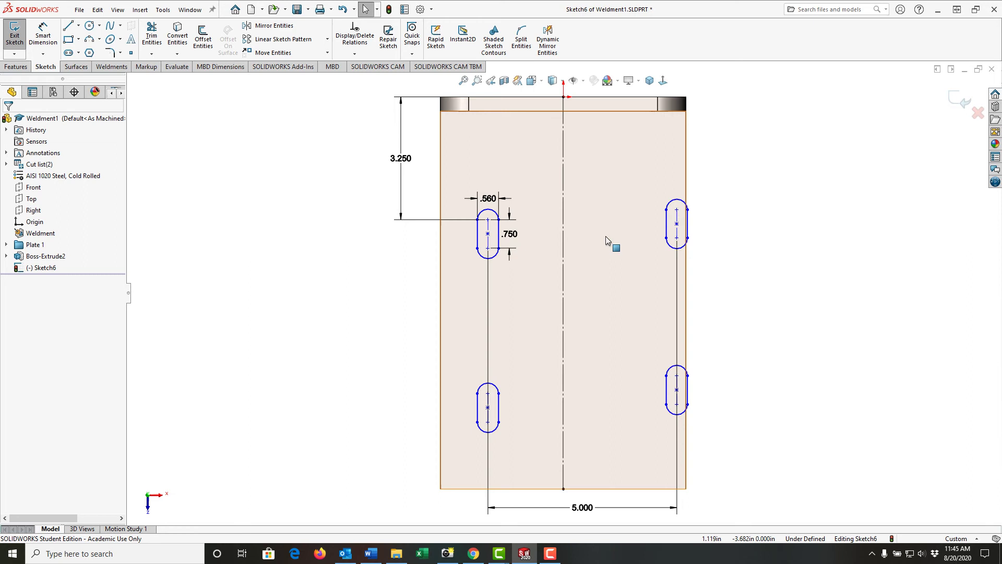
Step: Make the two upper slots symmetric about the vertical centerline
{"action": "left_click", "coordinate": [677, 224]}
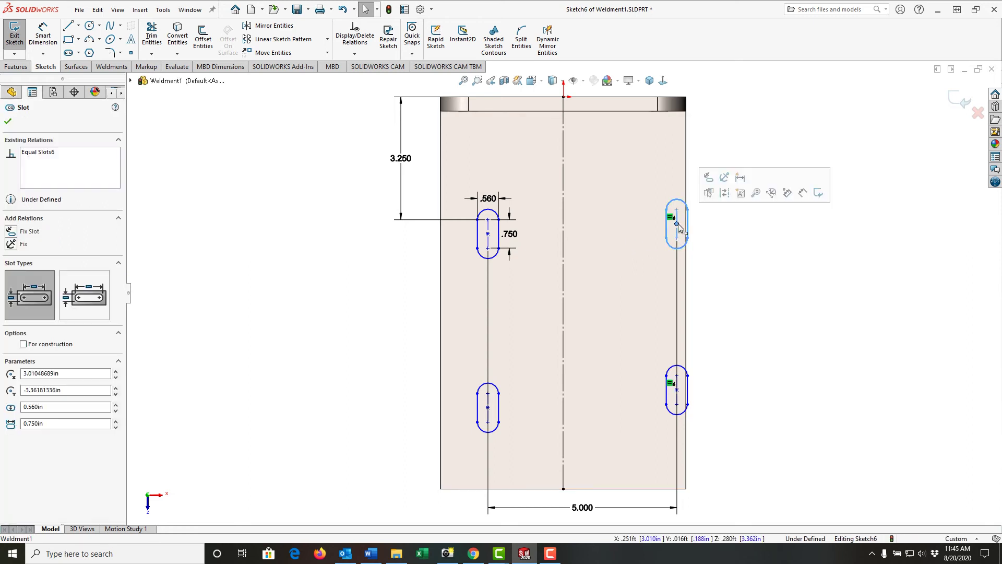
{"action": "left_click", "coordinate": [488, 234], "text": "ctrl"}
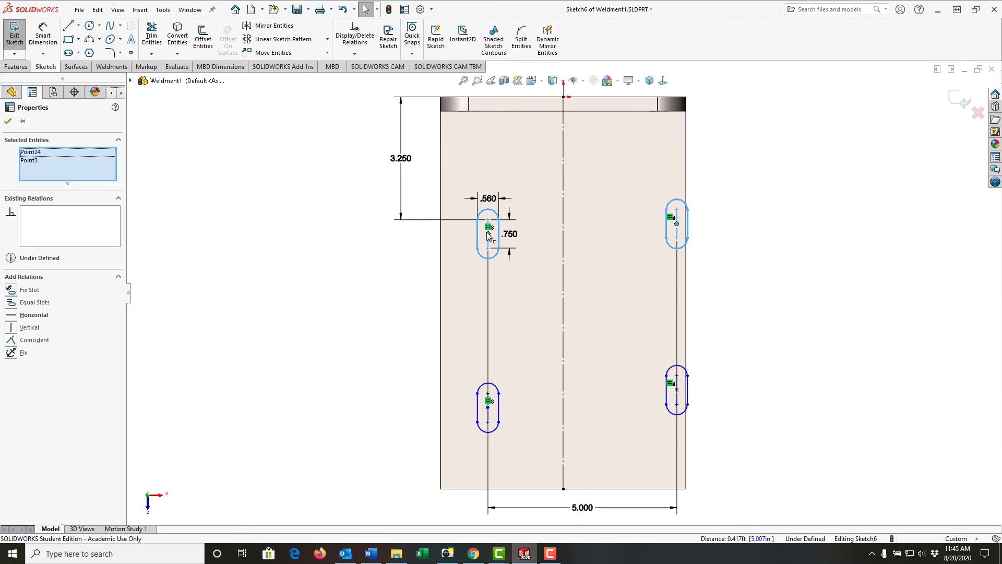
{"action": "left_click", "coordinate": [564, 244], "text": "ctrl"}
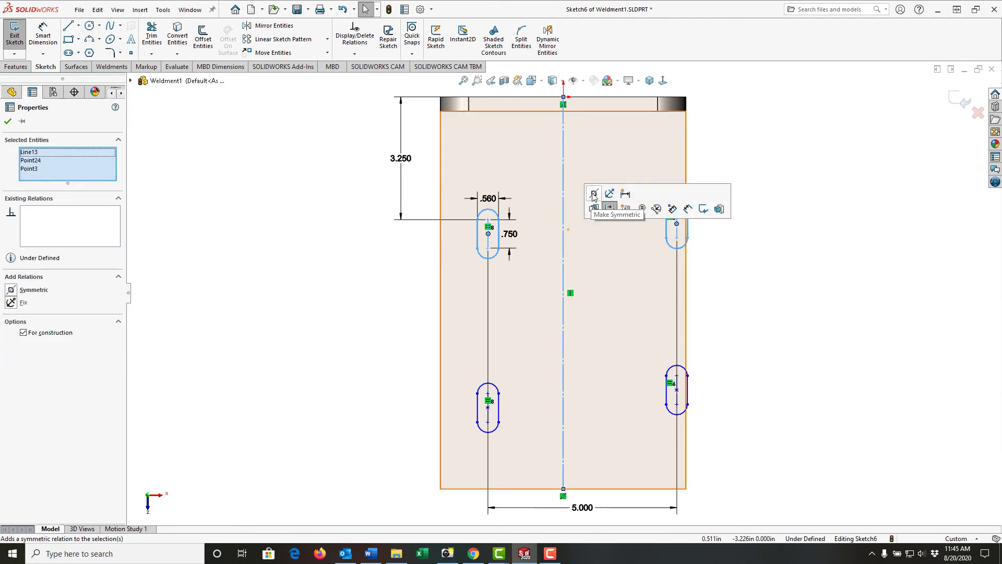
{"action": "left_click", "coordinate": [594, 195]}
{"action": "left_click", "coordinate": [738, 340]}
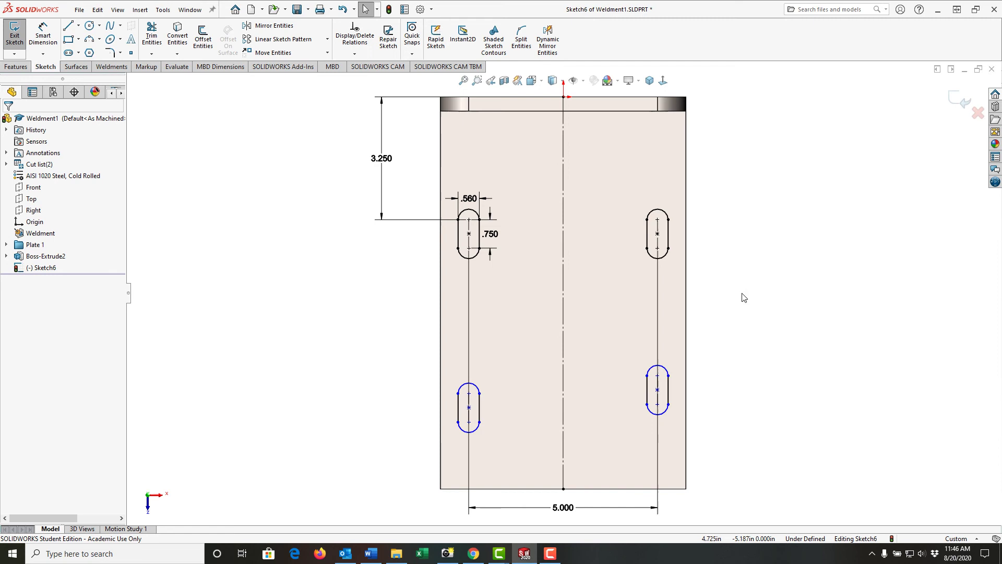
Step: Dimension the upper-left and lower-left slot centres 3.5 in apart vertically
{"action": "right_click_drag", "start_coordinate": [743, 298], "coordinate": [741, 219]}
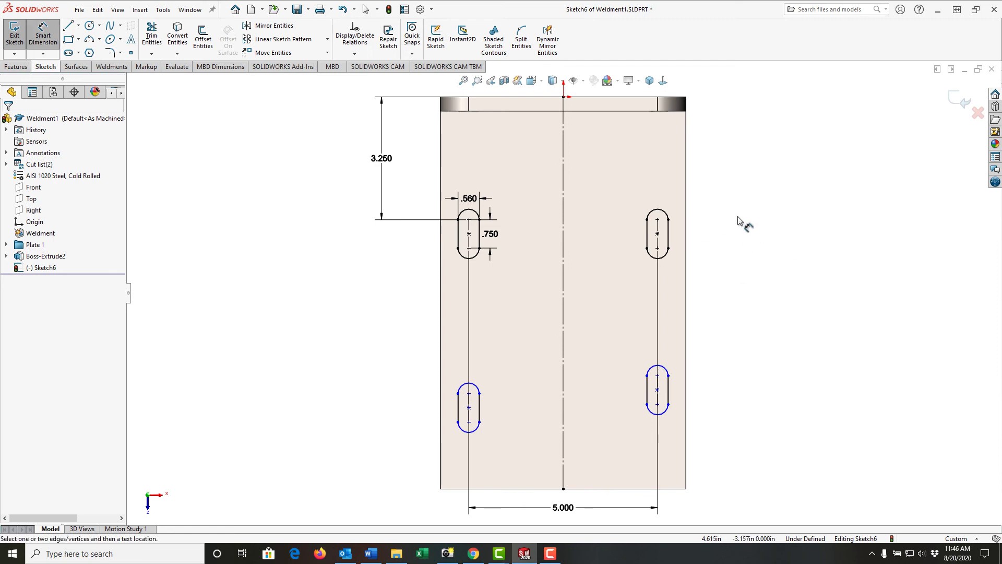
{"action": "key", "text": "Escape"}
{"action": "left_click", "coordinate": [468, 235]}
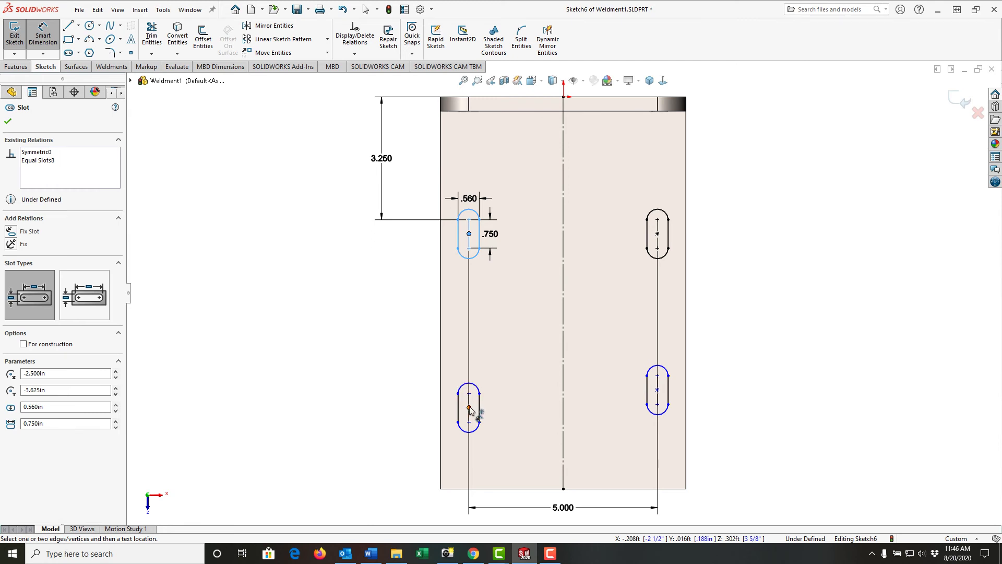
{"action": "left_click", "coordinate": [468, 407]}
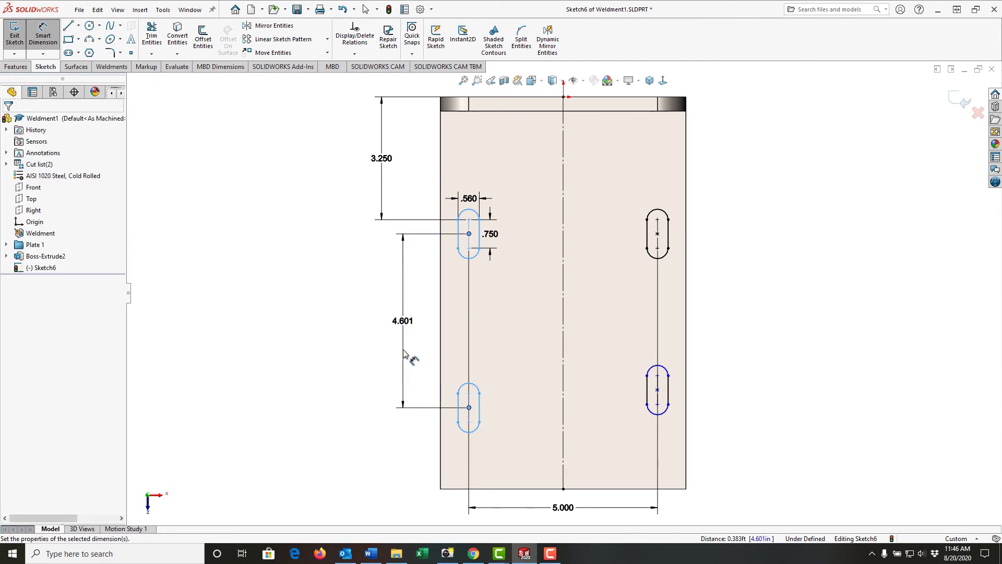
{"action": "left_click", "coordinate": [403, 349]}
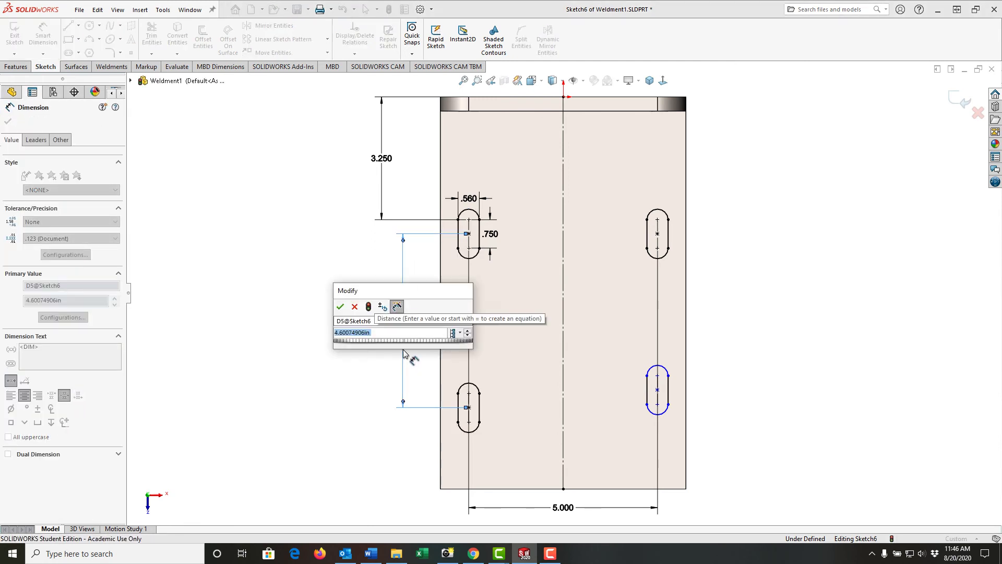
{"action": "type", "text": "3.5"}
{"action": "key", "text": "Return"}
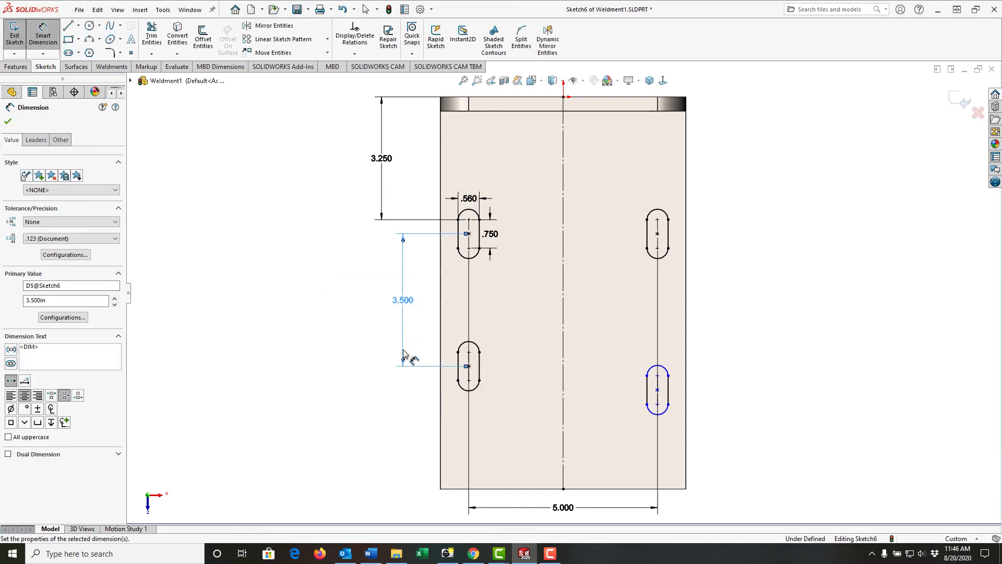
{"action": "key", "text": "Escape"}
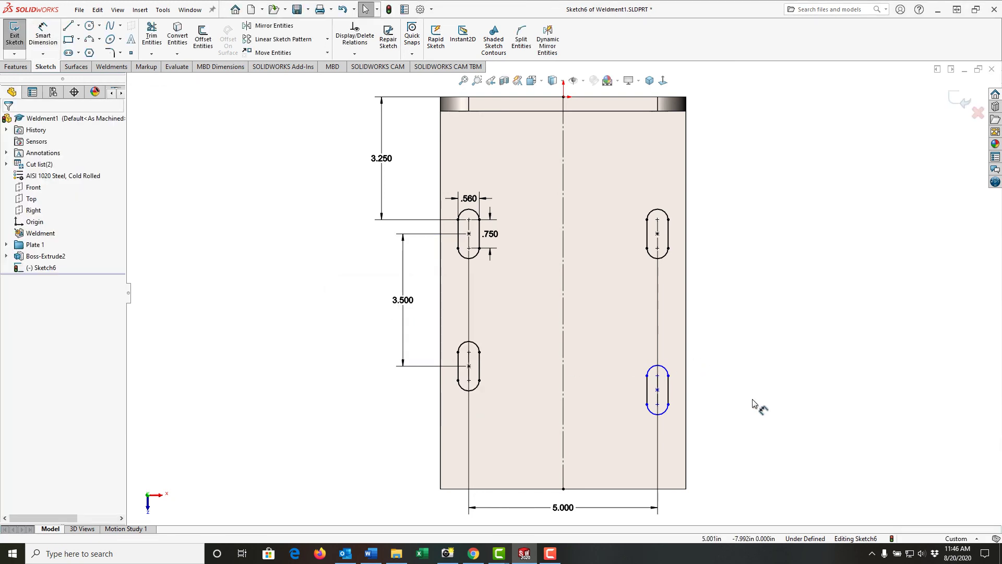
Step: Make the two lower slot centres horizontal to each other
{"action": "left_click", "coordinate": [659, 393]}
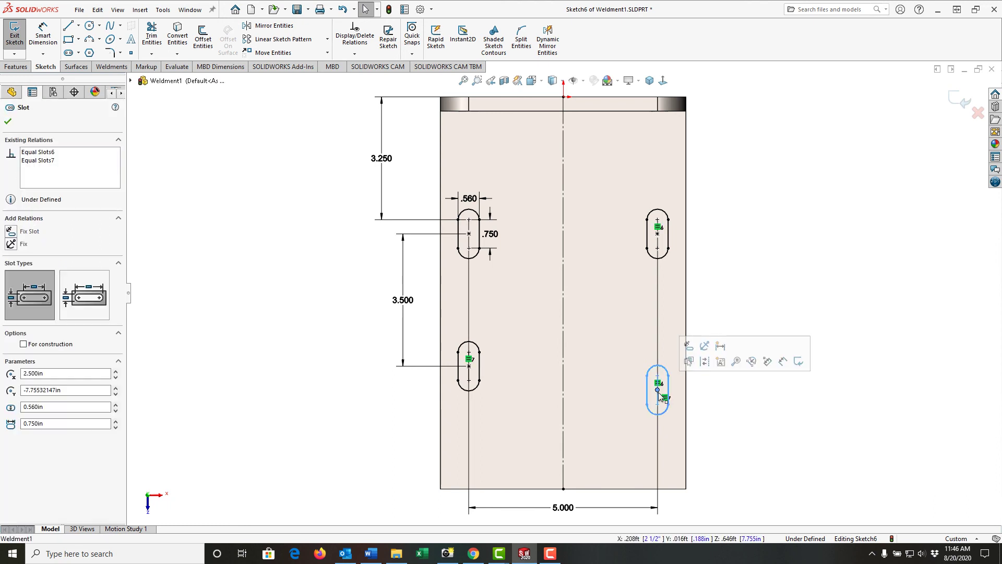
{"action": "left_click", "coordinate": [472, 368], "text": "ctrl"}
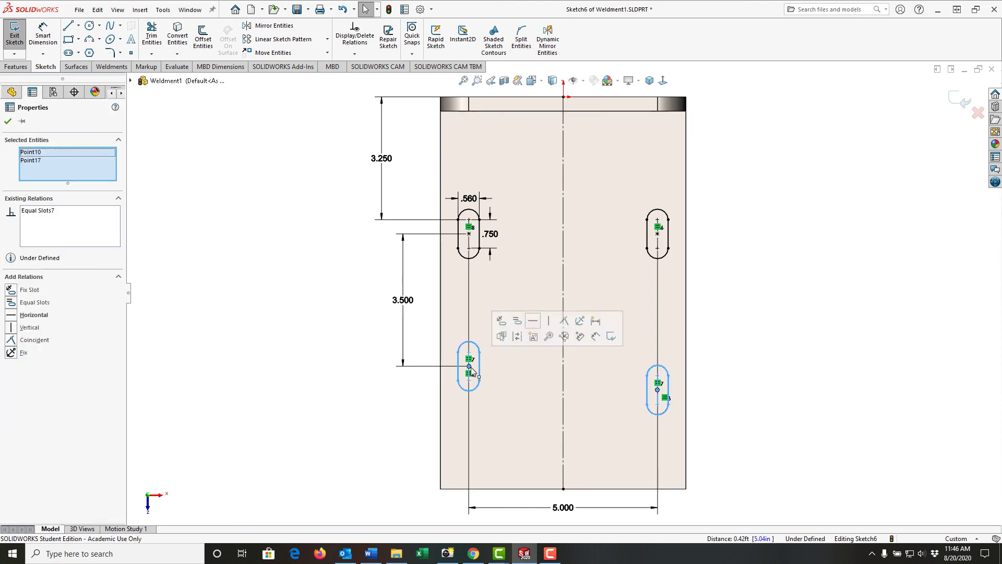
{"action": "left_click", "coordinate": [533, 322]}
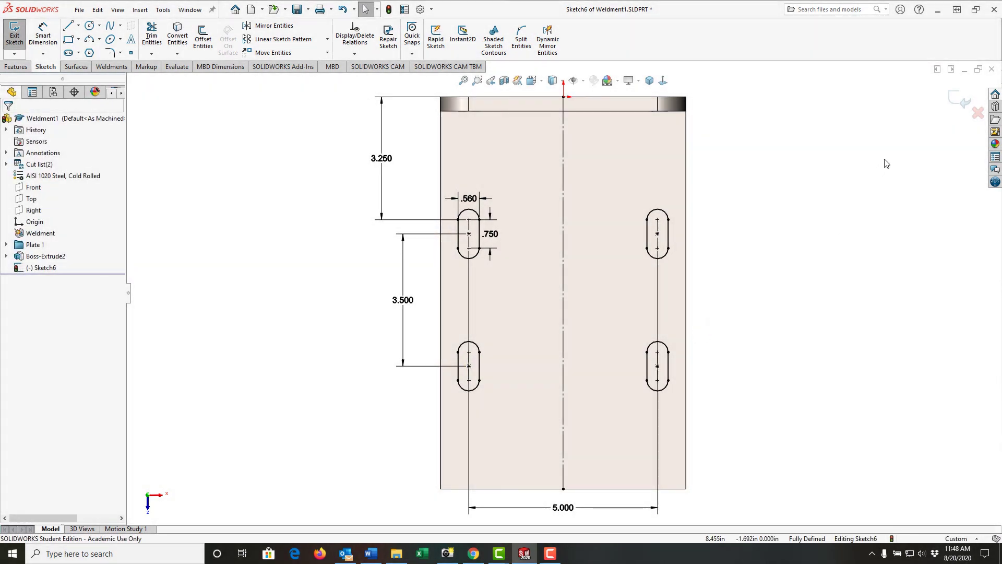
Step: Extruded-cut the slot sketch Through All, creating Cut-Extrude1
{"action": "left_click", "coordinate": [959, 100]}
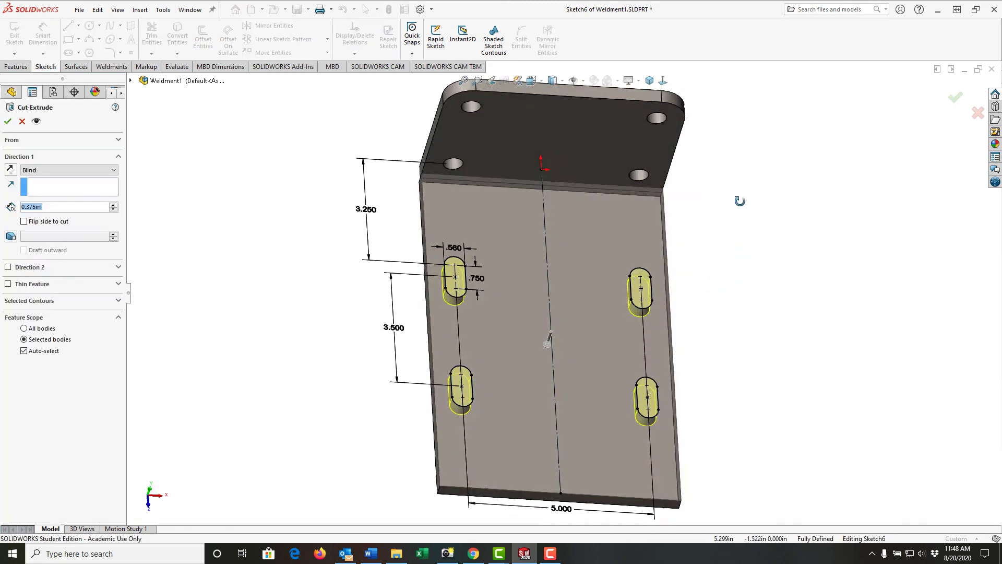
{"action": "mouse_move", "coordinate": [678, 169]}
{"action": "middle_mouse_down"}
{"action": "mouse_move", "coordinate": [694, 172]}
{"action": "mouse_move", "coordinate": [705, 141]}
{"action": "mouse_move", "coordinate": [681, 168]}
{"action": "middle_mouse_up"}
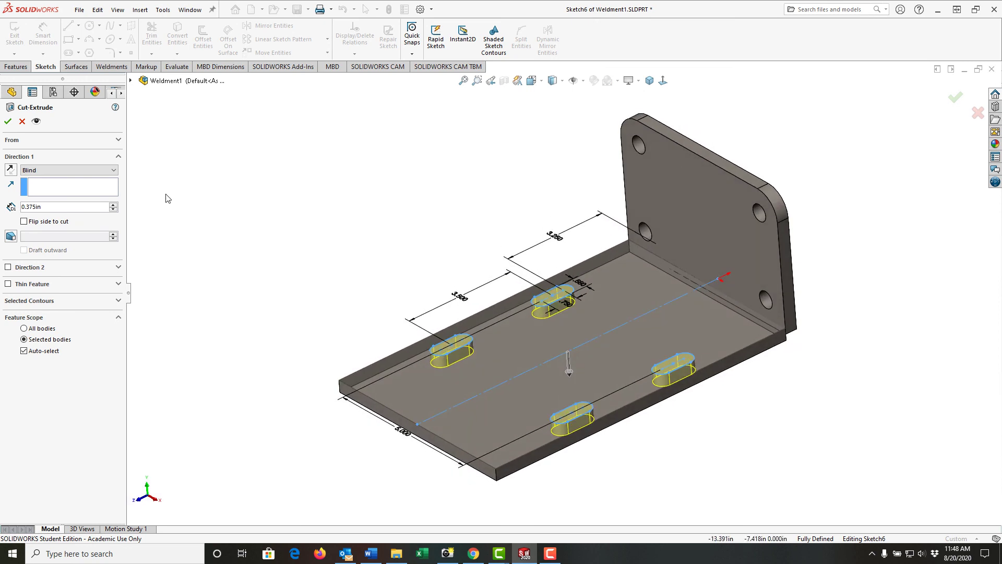
{"action": "left_click", "coordinate": [115, 171]}
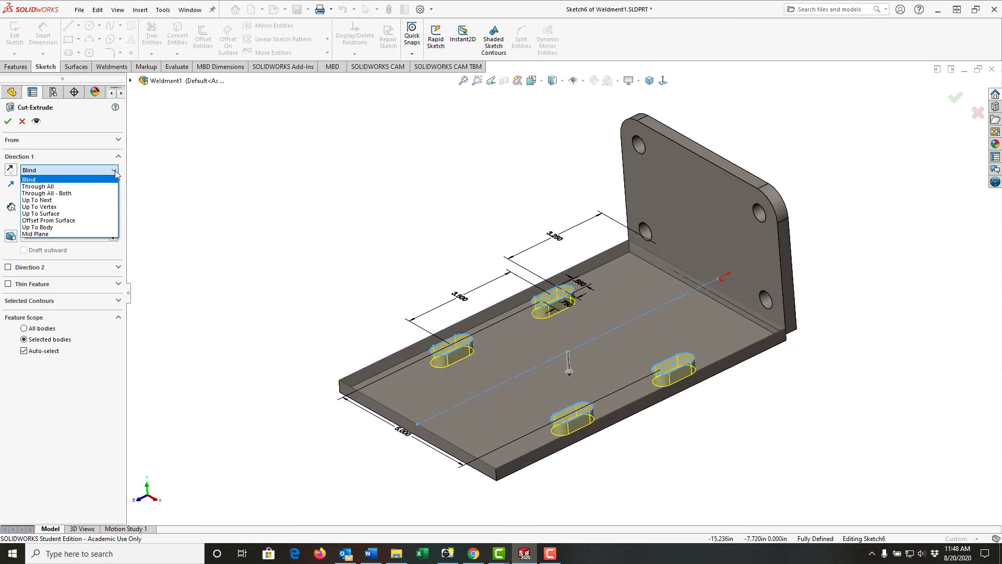
{"action": "left_click", "coordinate": [52, 187]}
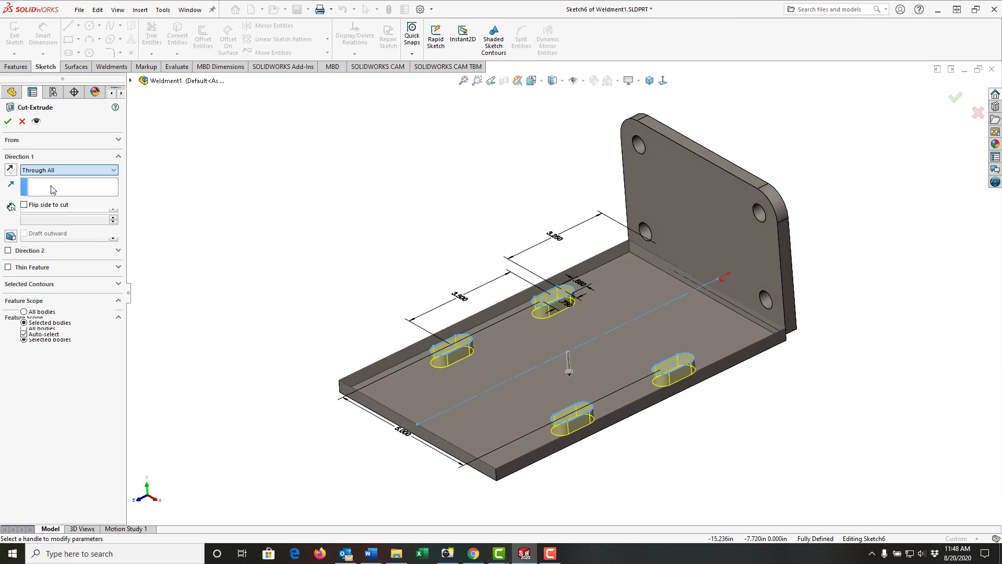
{"action": "left_click", "coordinate": [8, 124]}
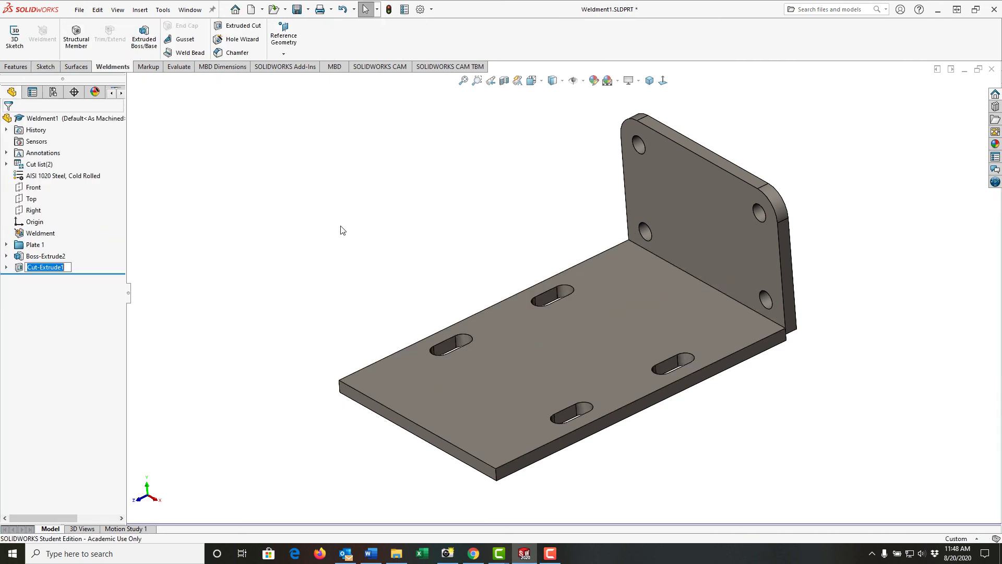